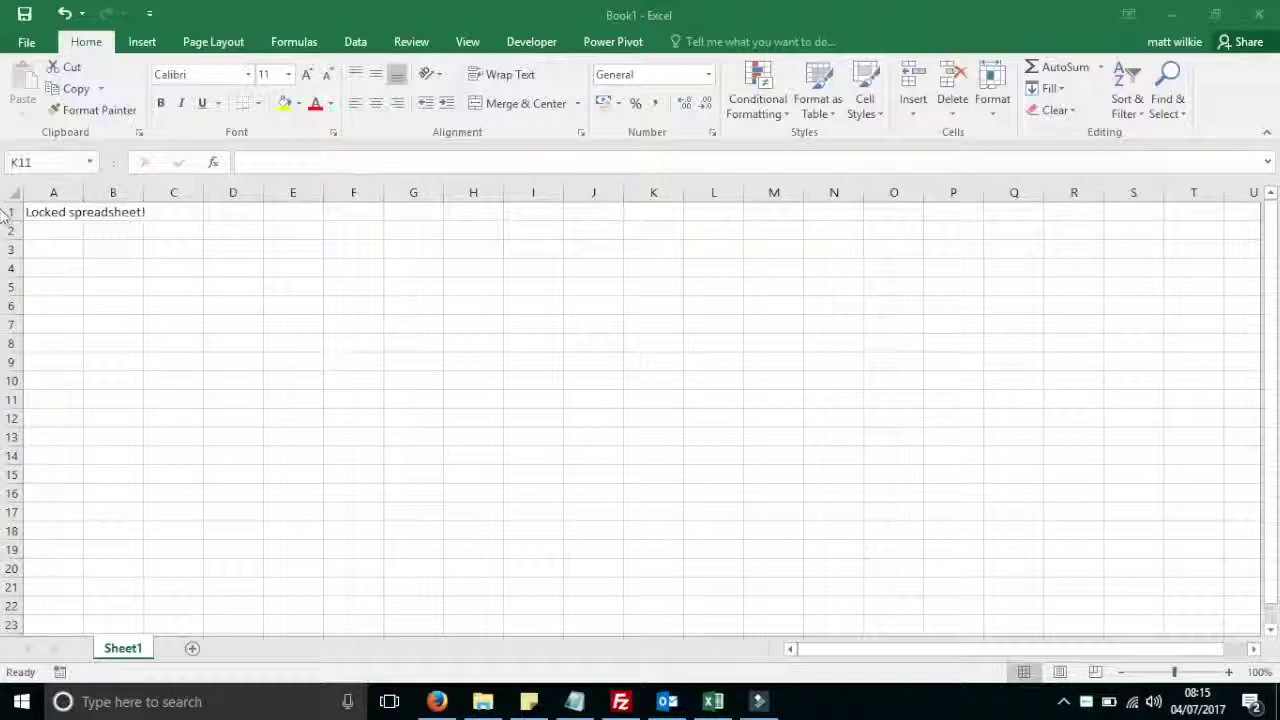
# Protect Sheet1 with a password, re-entering it to match after a mismatch warning
pyautogui.click(71, 212)
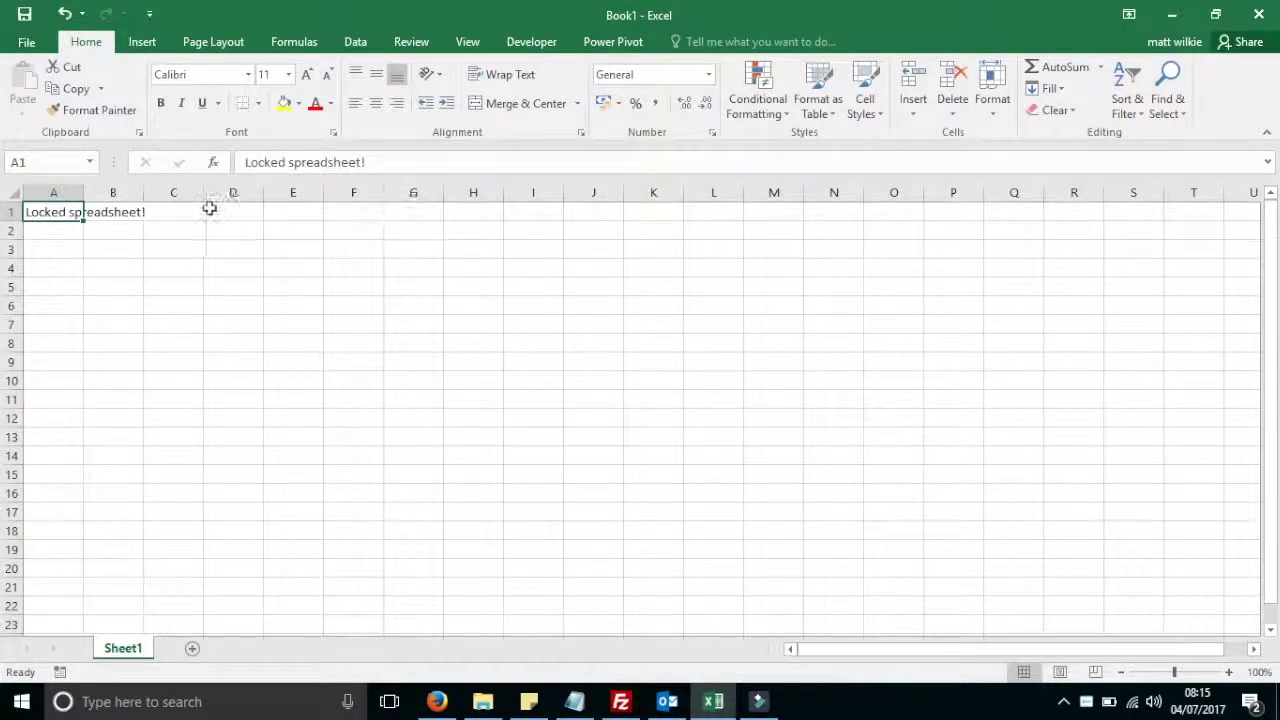
pyautogui.rightClick(105, 652)
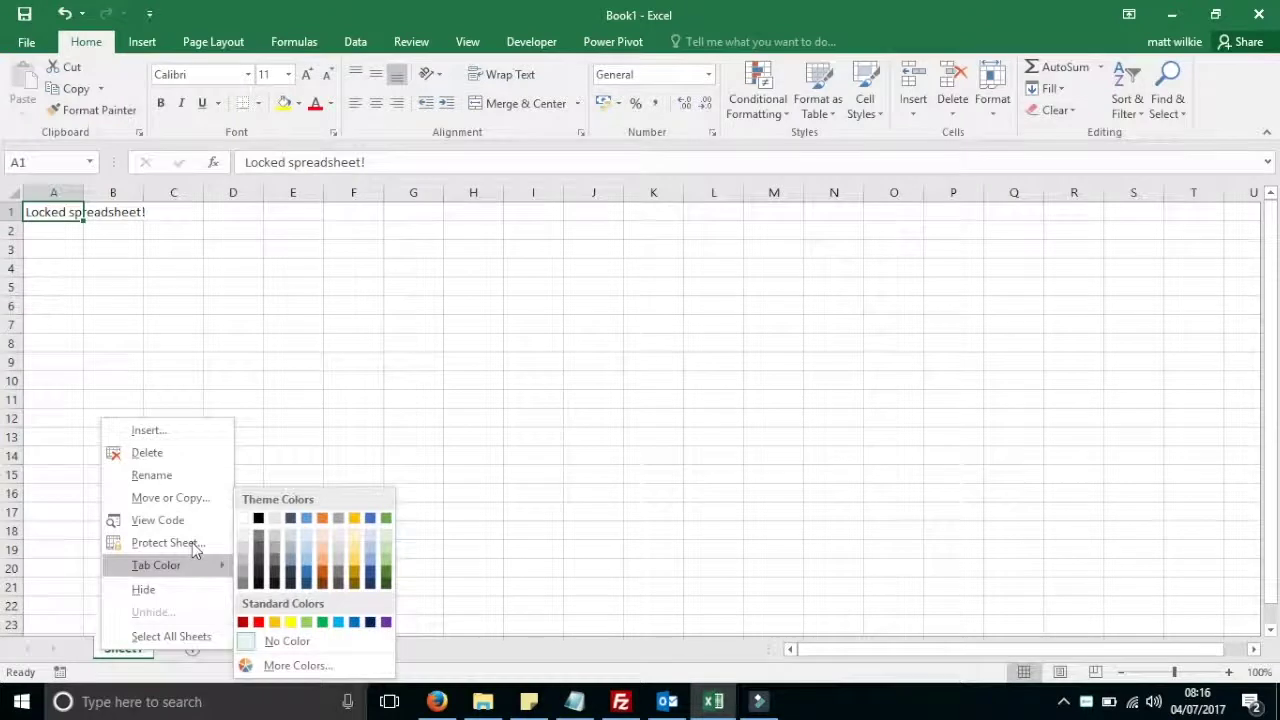
pyautogui.click(187, 543)
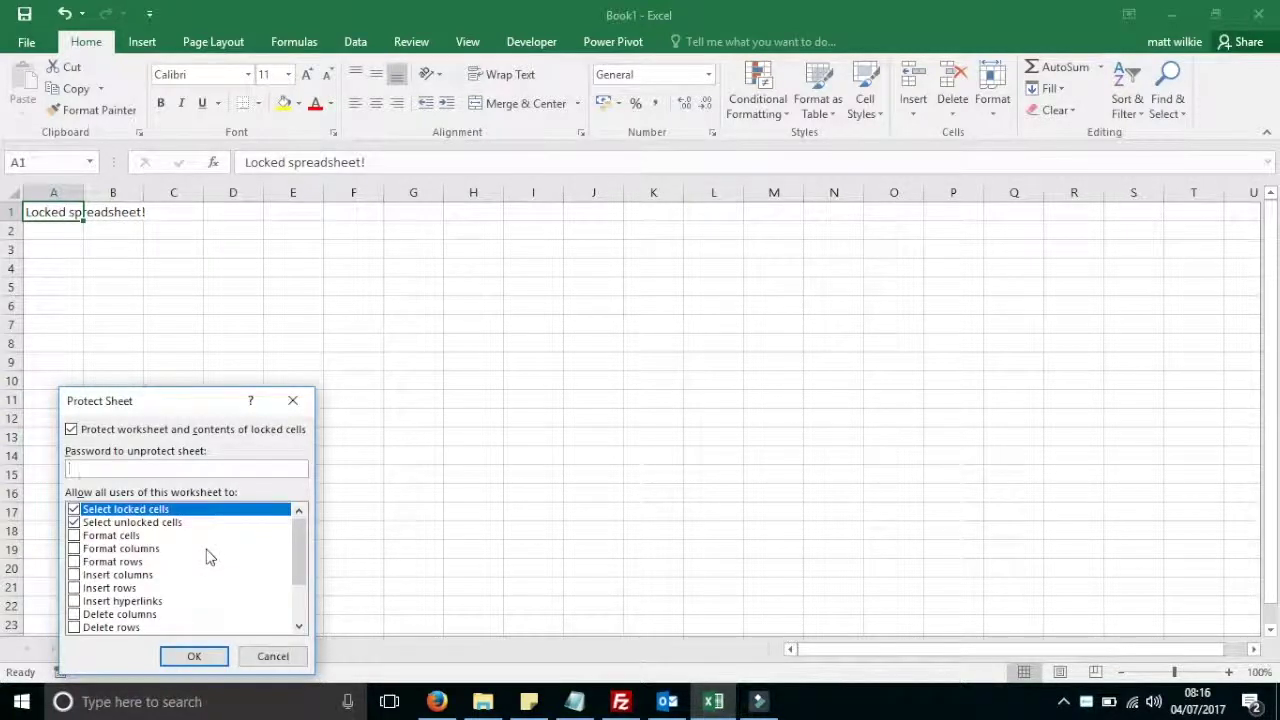
pyautogui.press('BackSpace')
pyautogui.press('BackSpace')
pyautogui.click(195, 658)
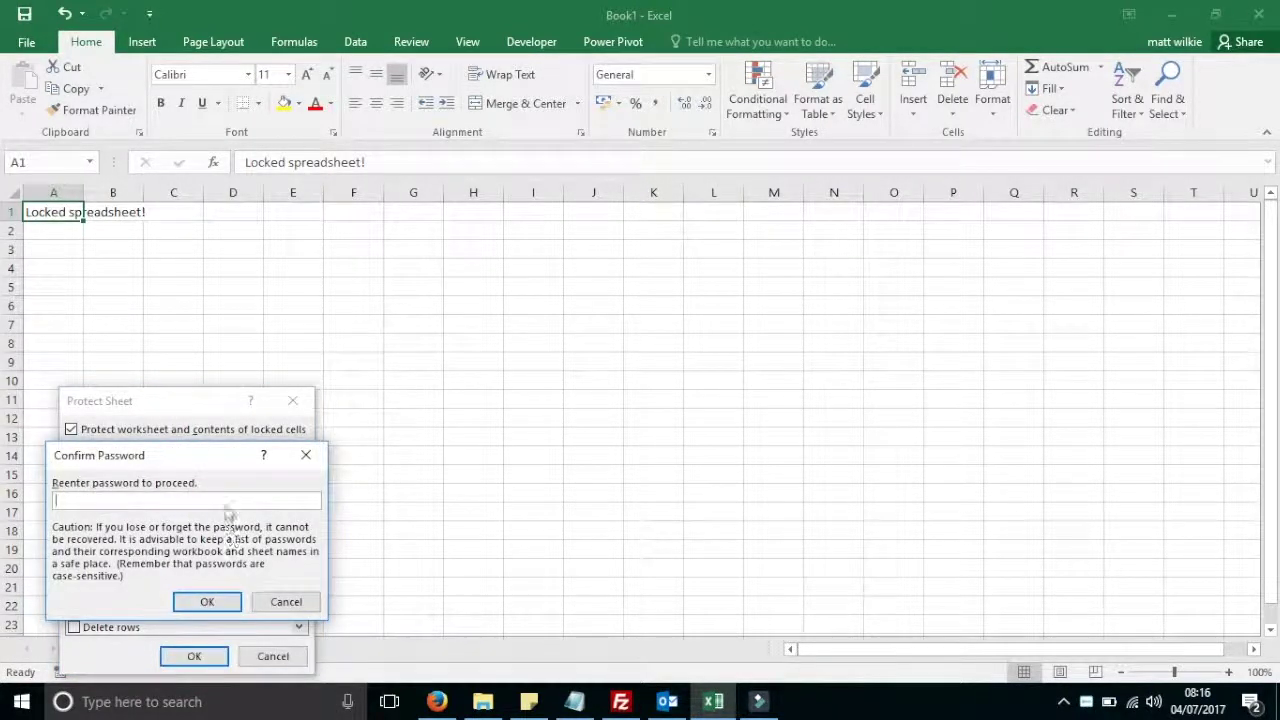
pyautogui.write('12345')
pyautogui.click(207, 601)
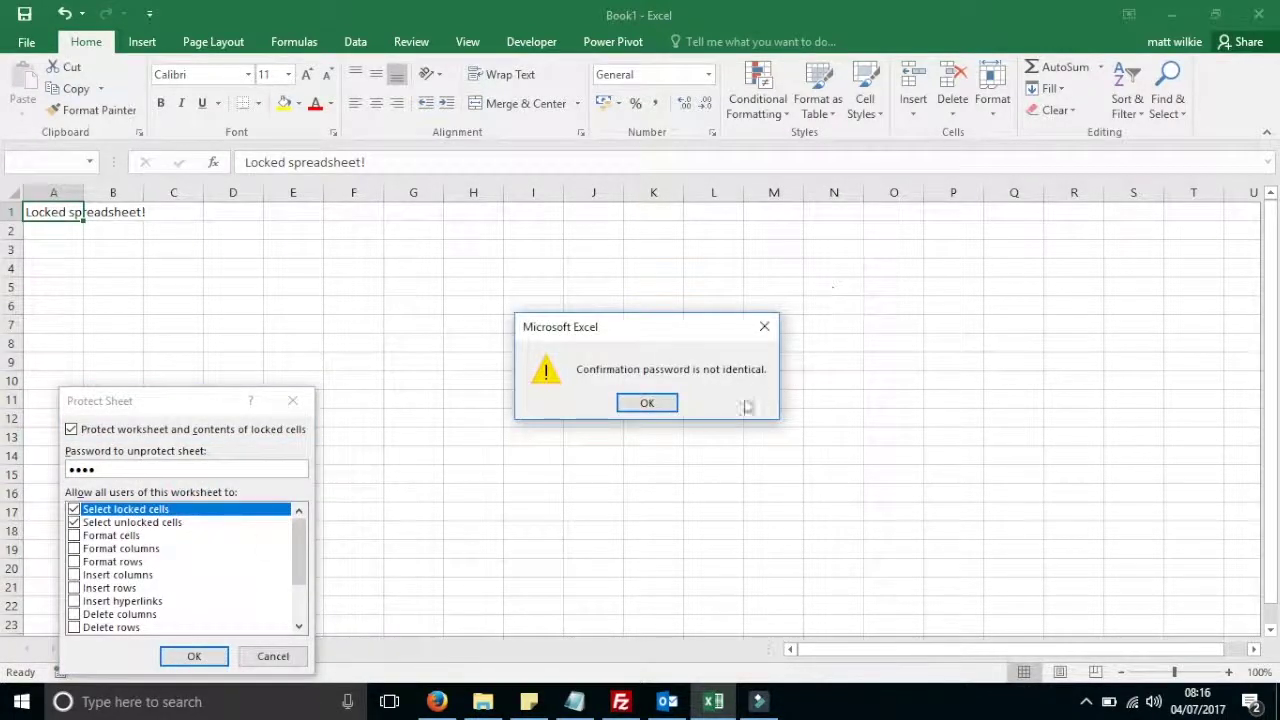
pyautogui.click(659, 410)
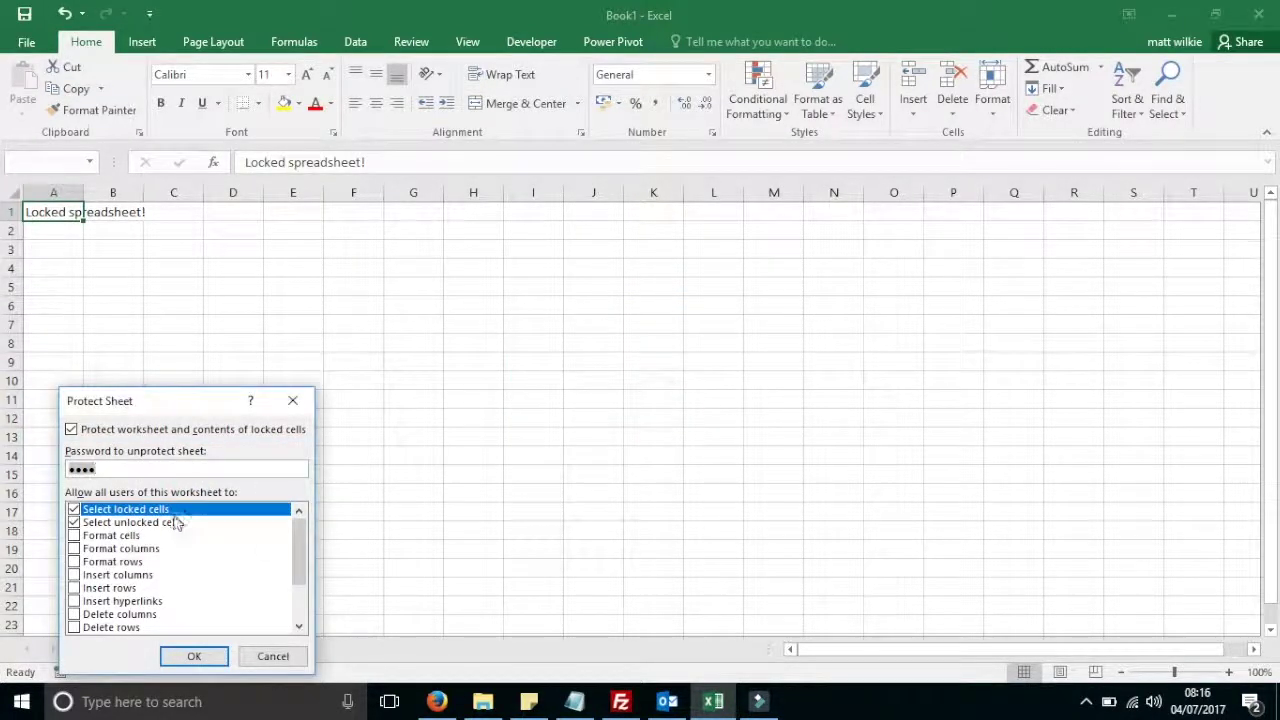
pyautogui.click(180, 657)
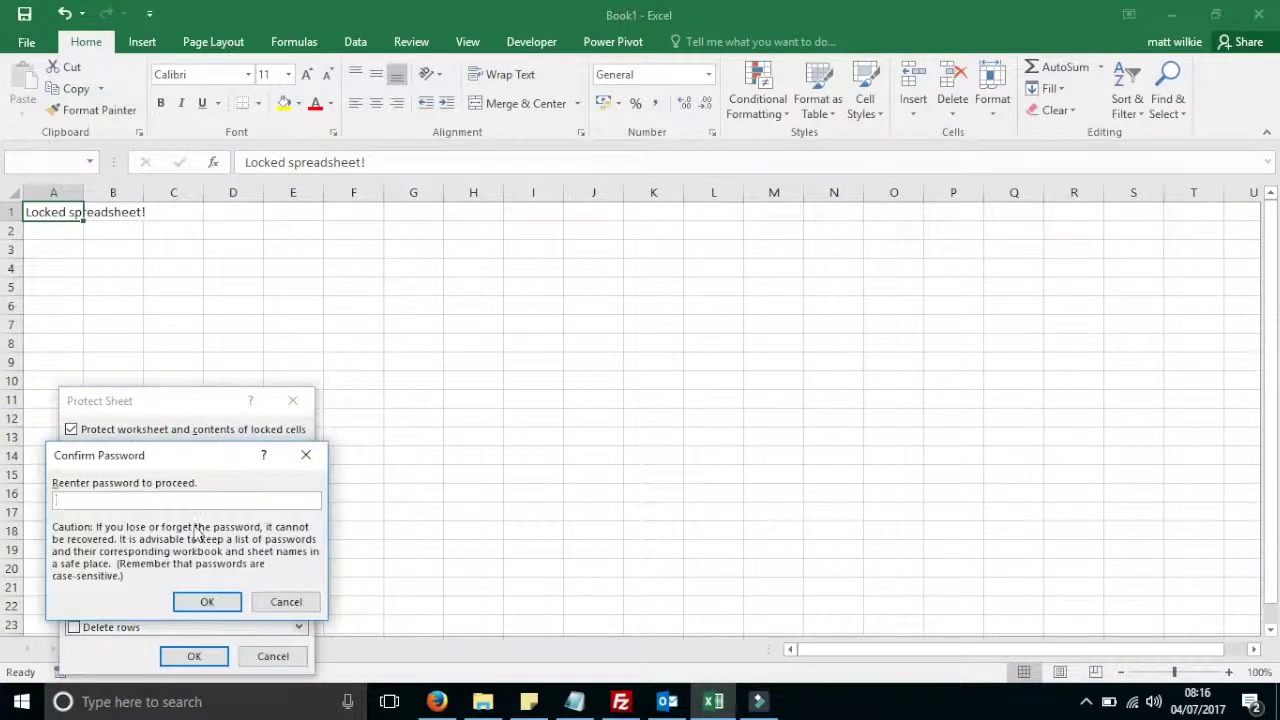
pyautogui.press('Return')
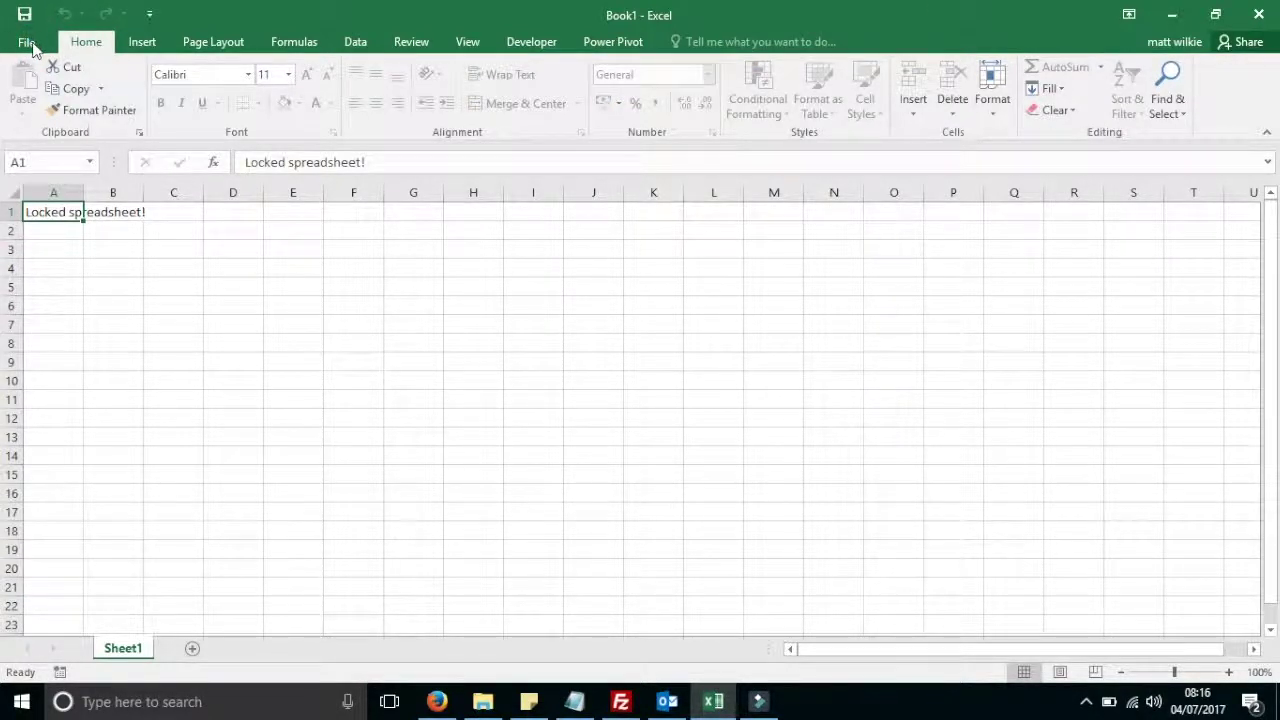
# Save the workbook to the Desktop as test.xlsx
pyautogui.click(30, 45)
pyautogui.click(30, 40)
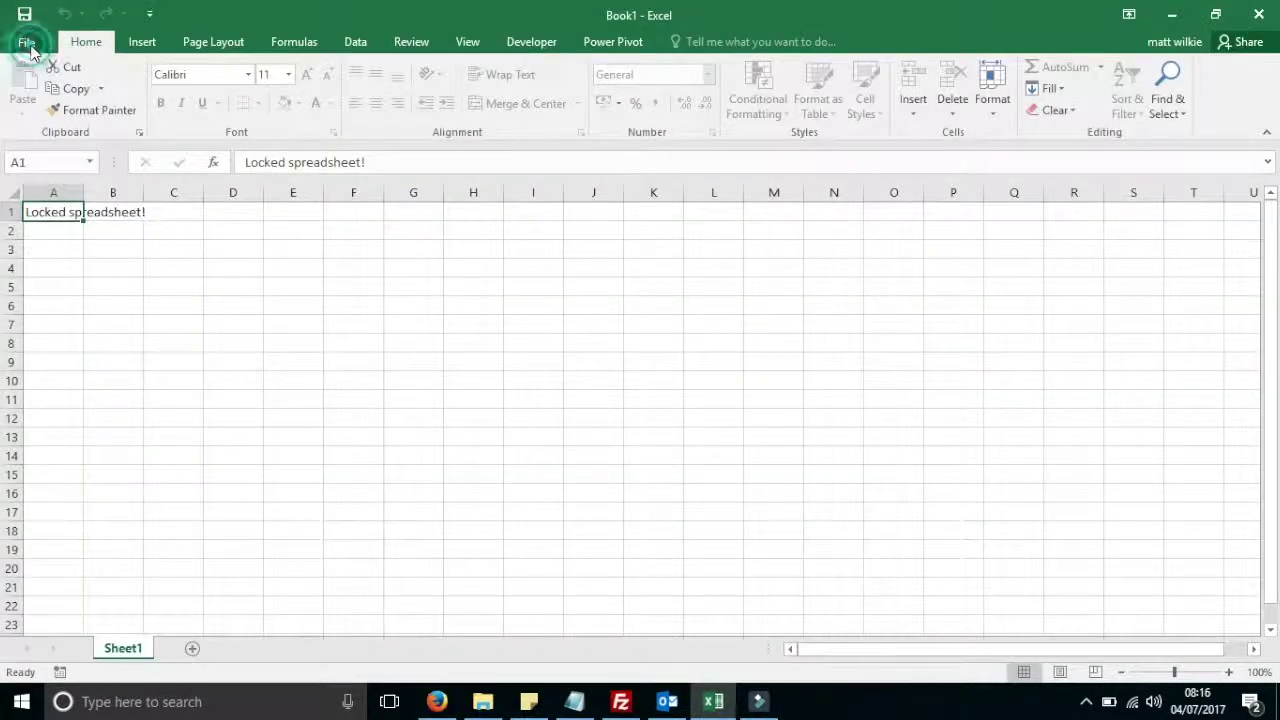
pyautogui.click(44, 41)
pyautogui.click(44, 230)
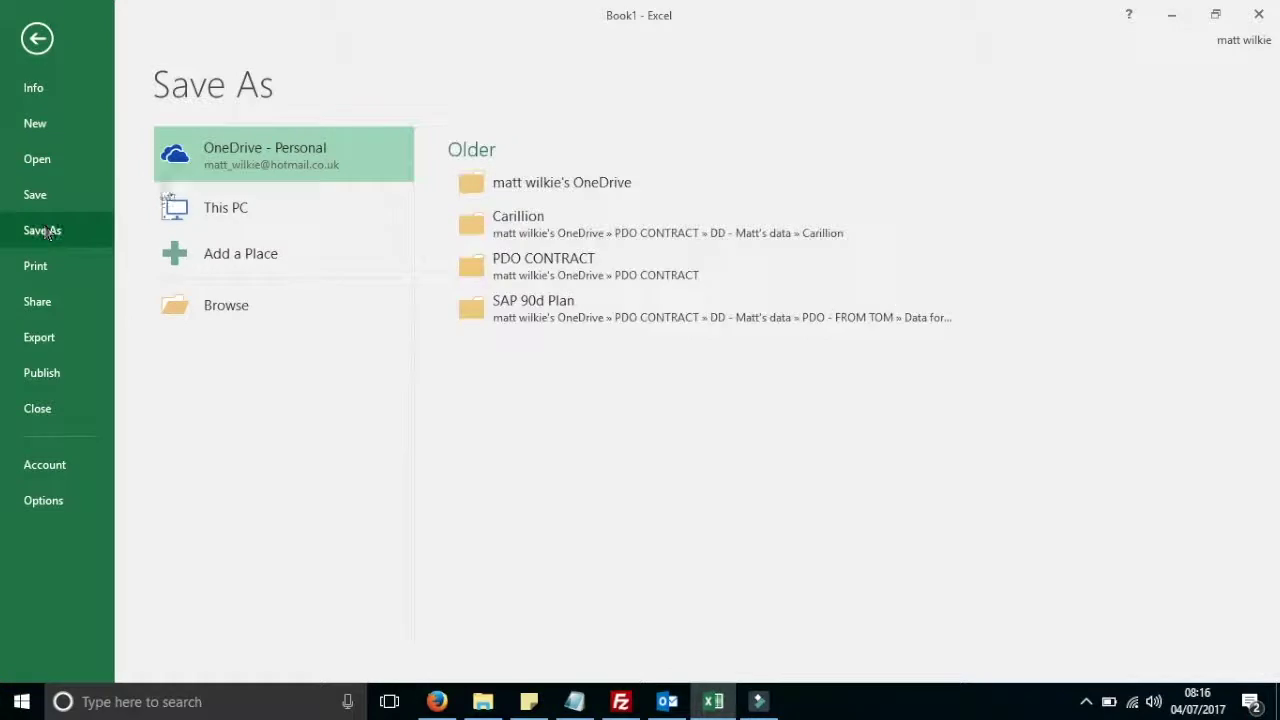
pyautogui.click(300, 310)
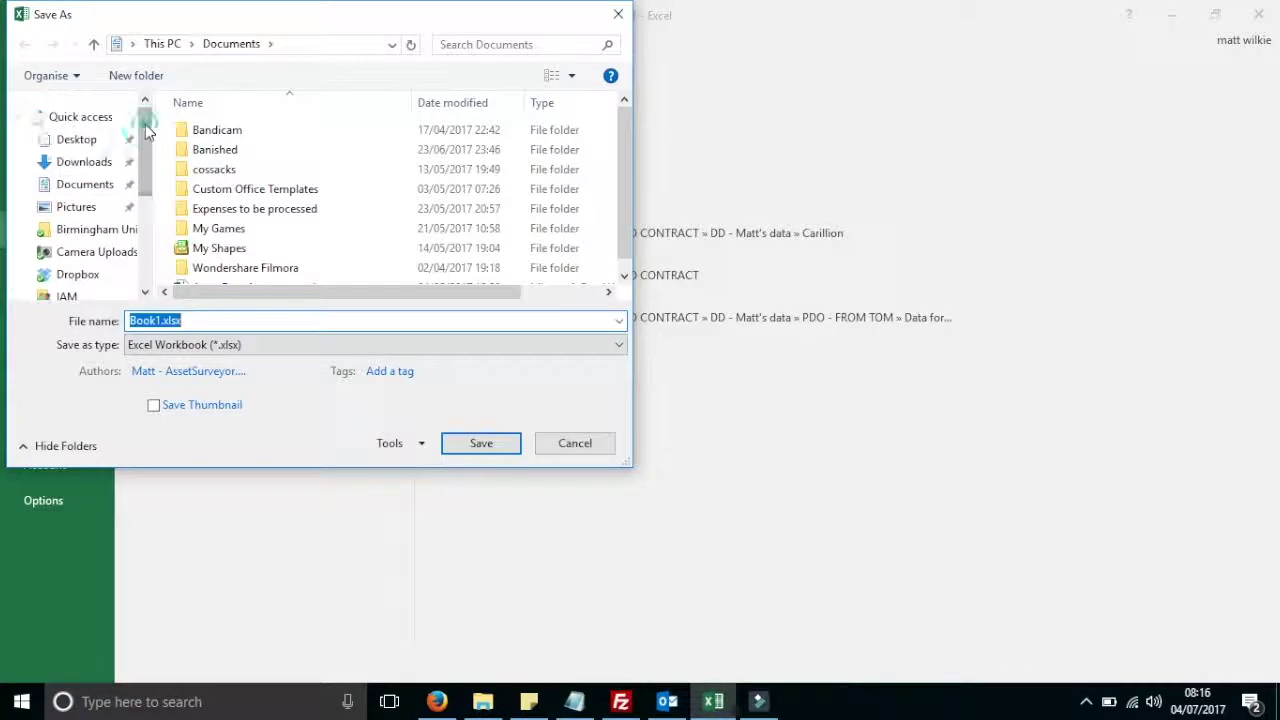
pyautogui.click(97, 139)
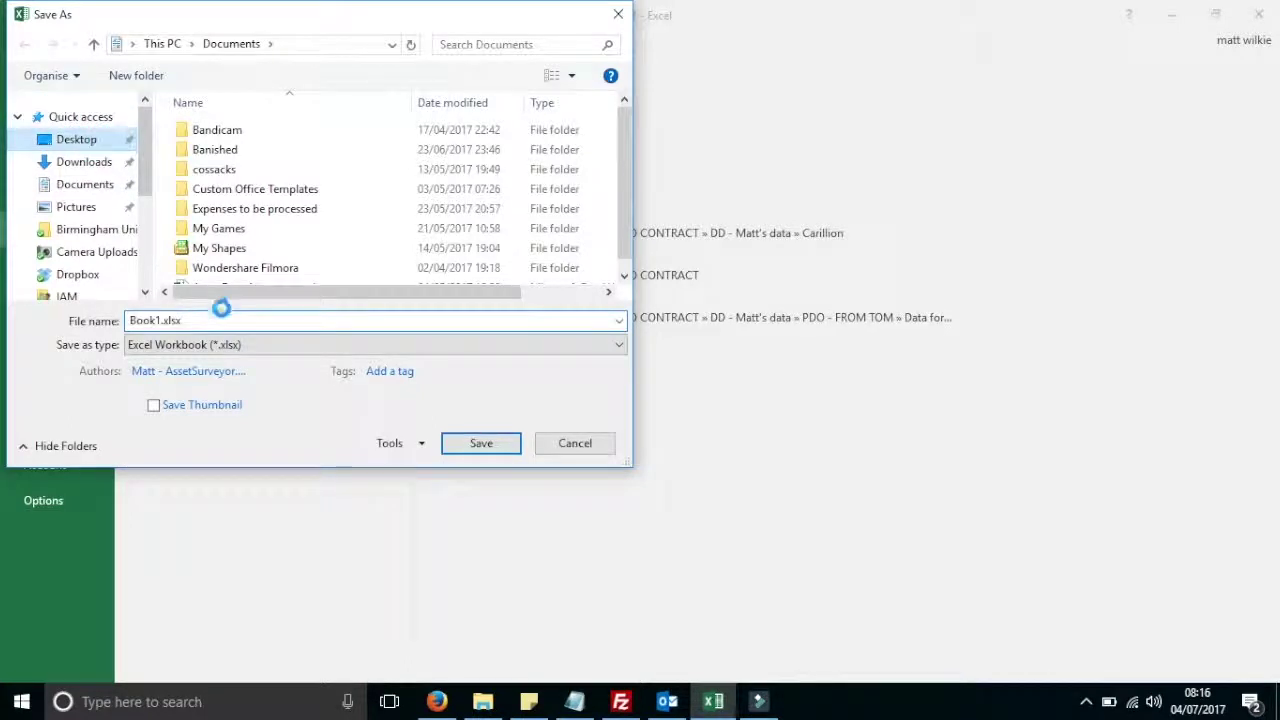
pyautogui.doubleClick(161, 320)
pyautogui.click(161, 320)
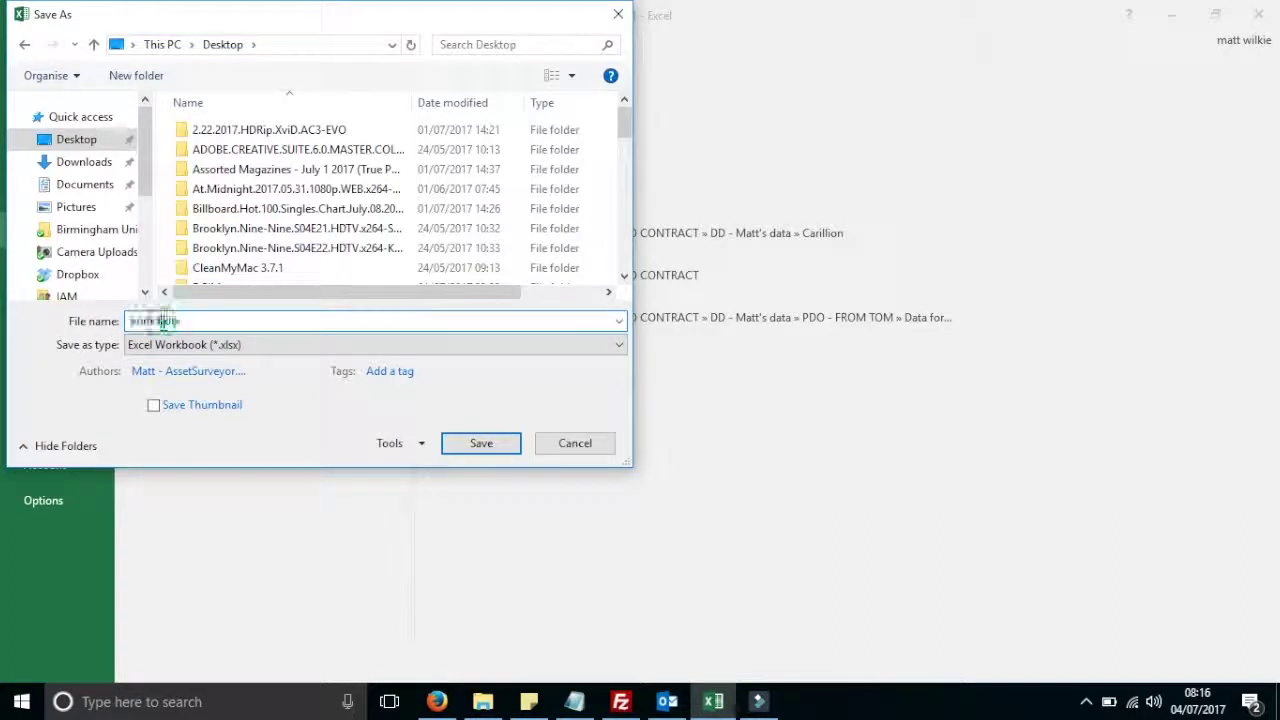
pyautogui.doubleClick(161, 320)
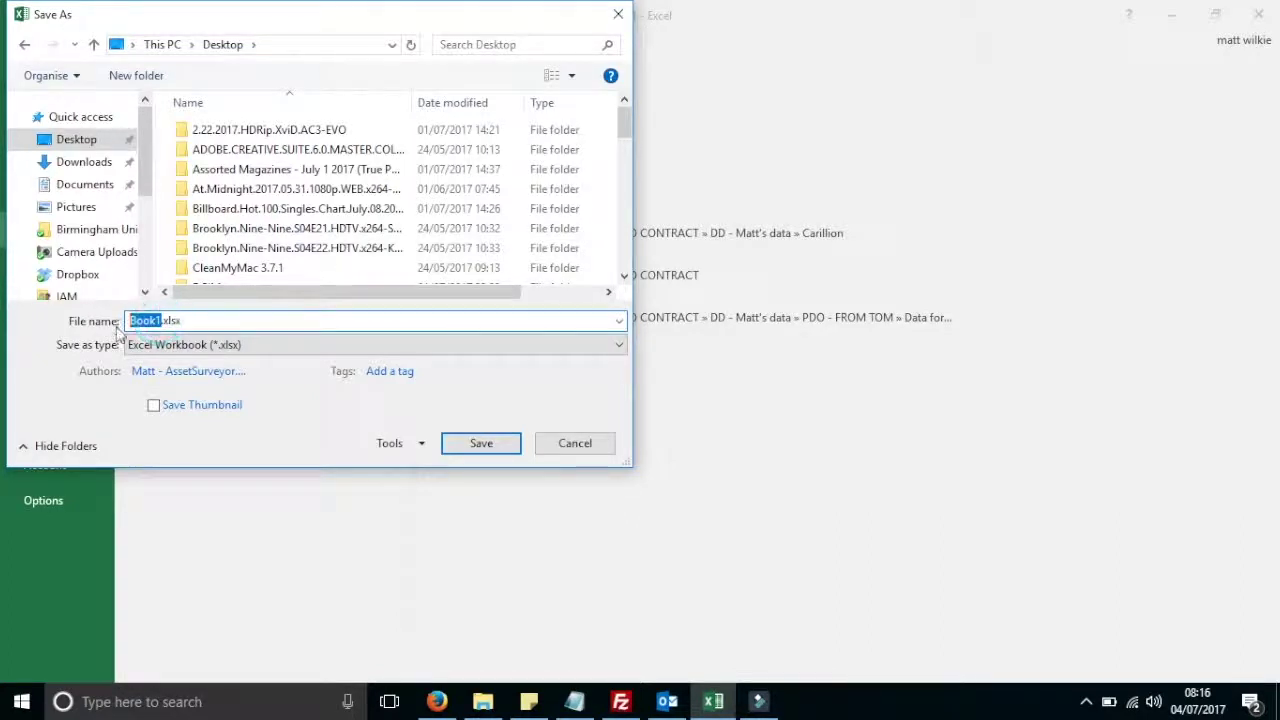
pyautogui.write('test')
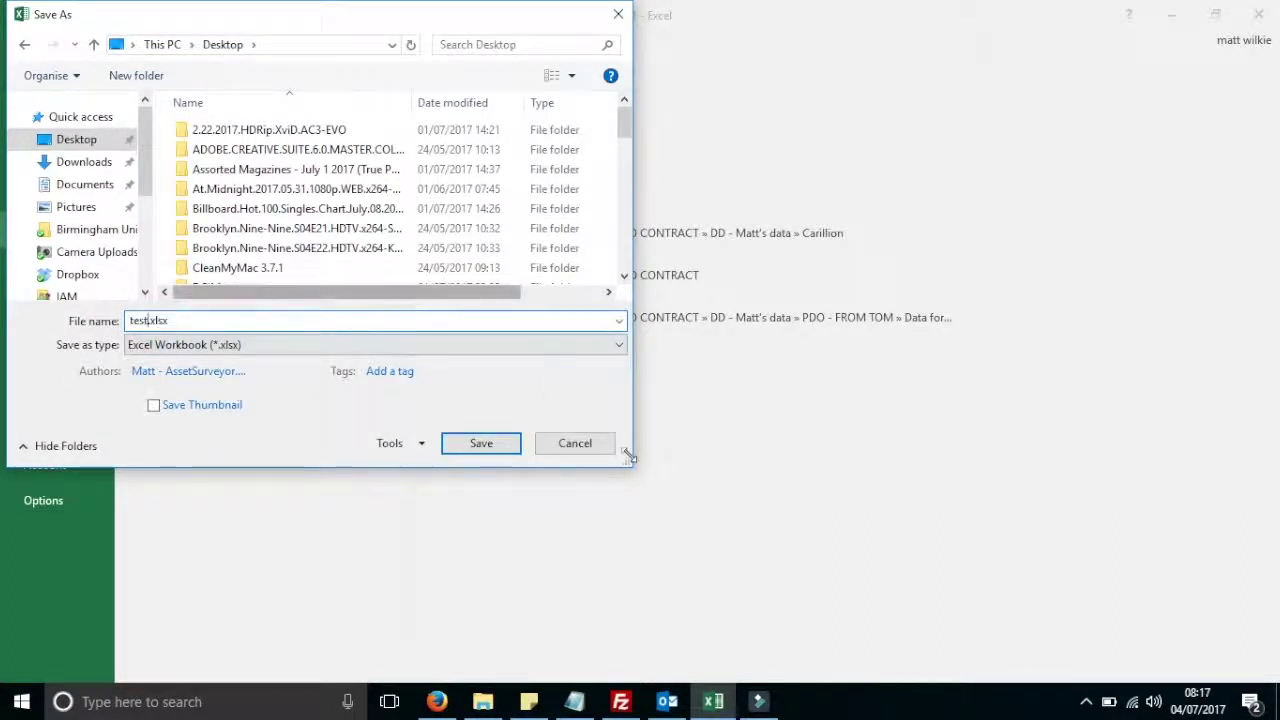
pyautogui.click(510, 448)
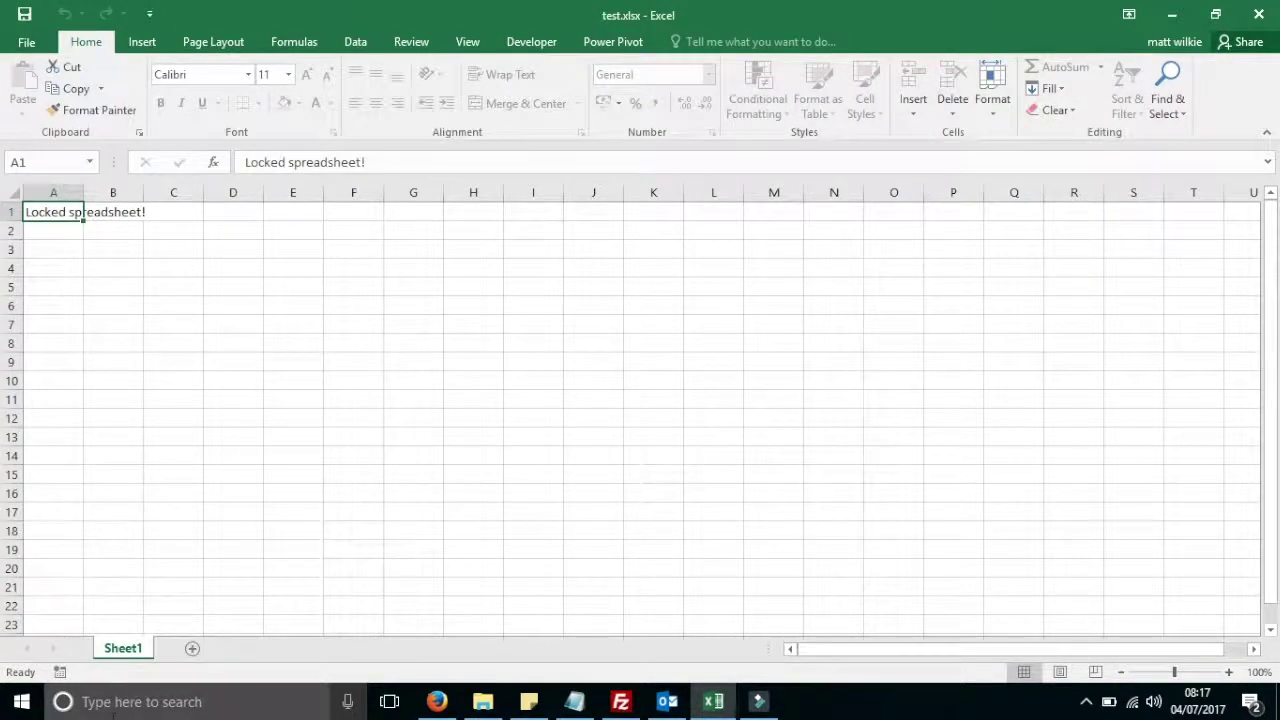
# Attempt Unprotect Sheet on Sheet1, cancel the password prompt, and close Excel
pyautogui.rightClick(122, 650)
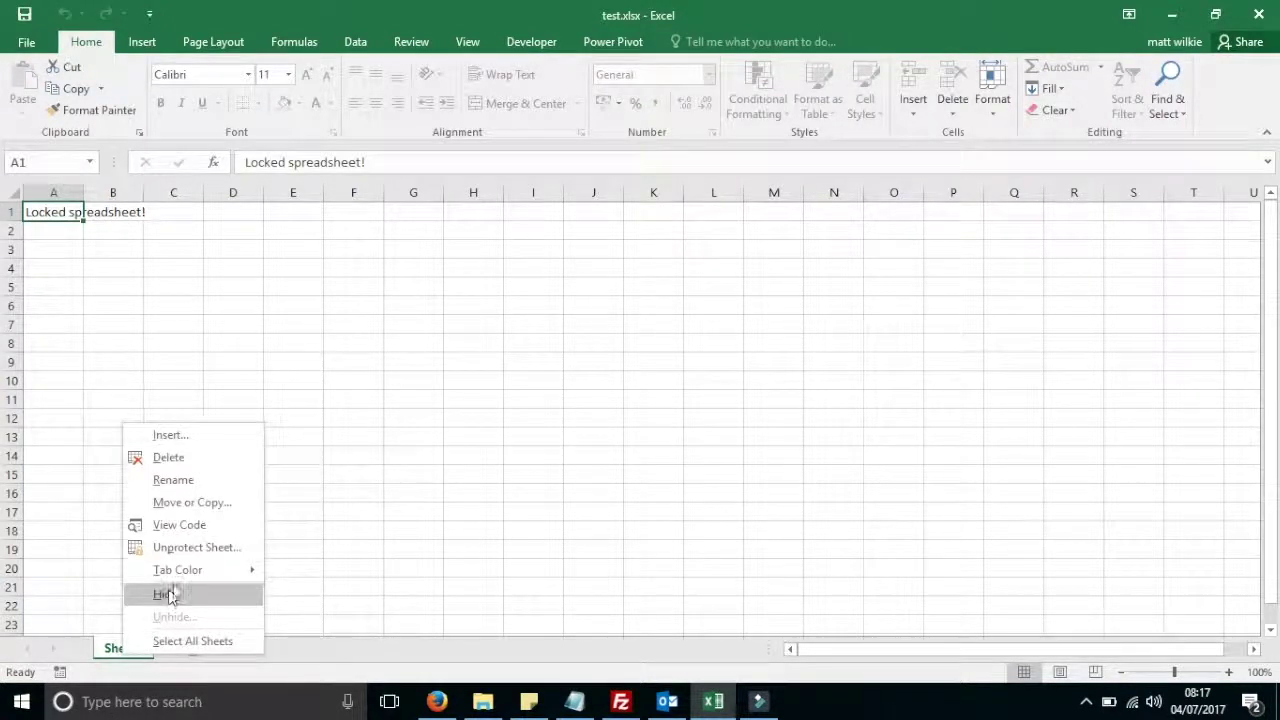
pyautogui.click(190, 548)
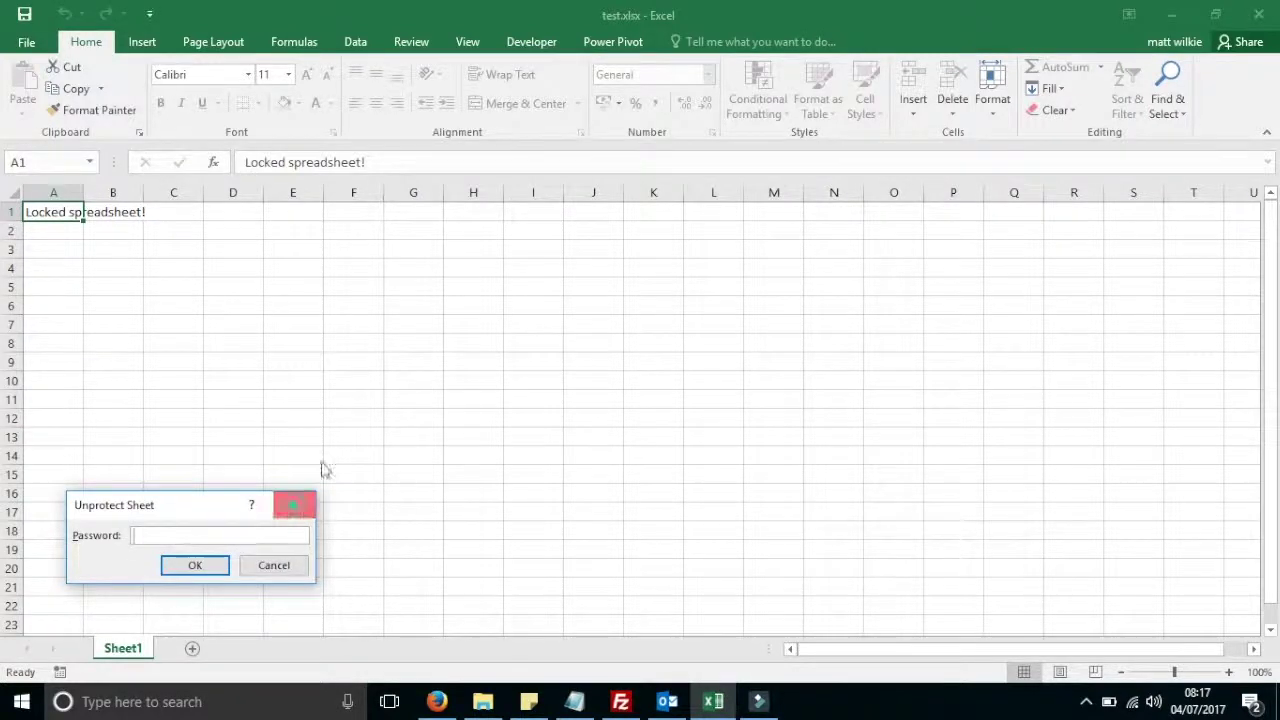
pyautogui.click(294, 505)
pyautogui.click(1258, 14)
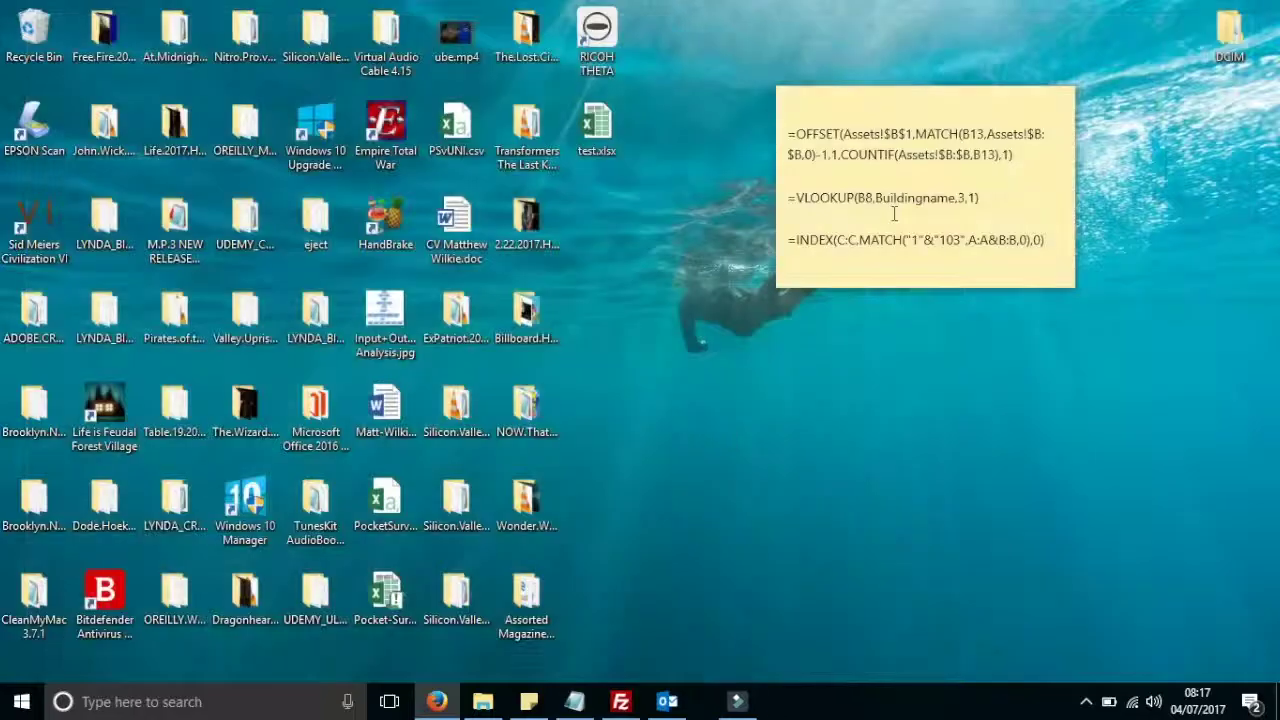
# Open test.xlsx on the desktop with WinRAR archiver through Open with and More apps
pyautogui.doubleClick(596, 125)
pyautogui.rightClick(588, 121)
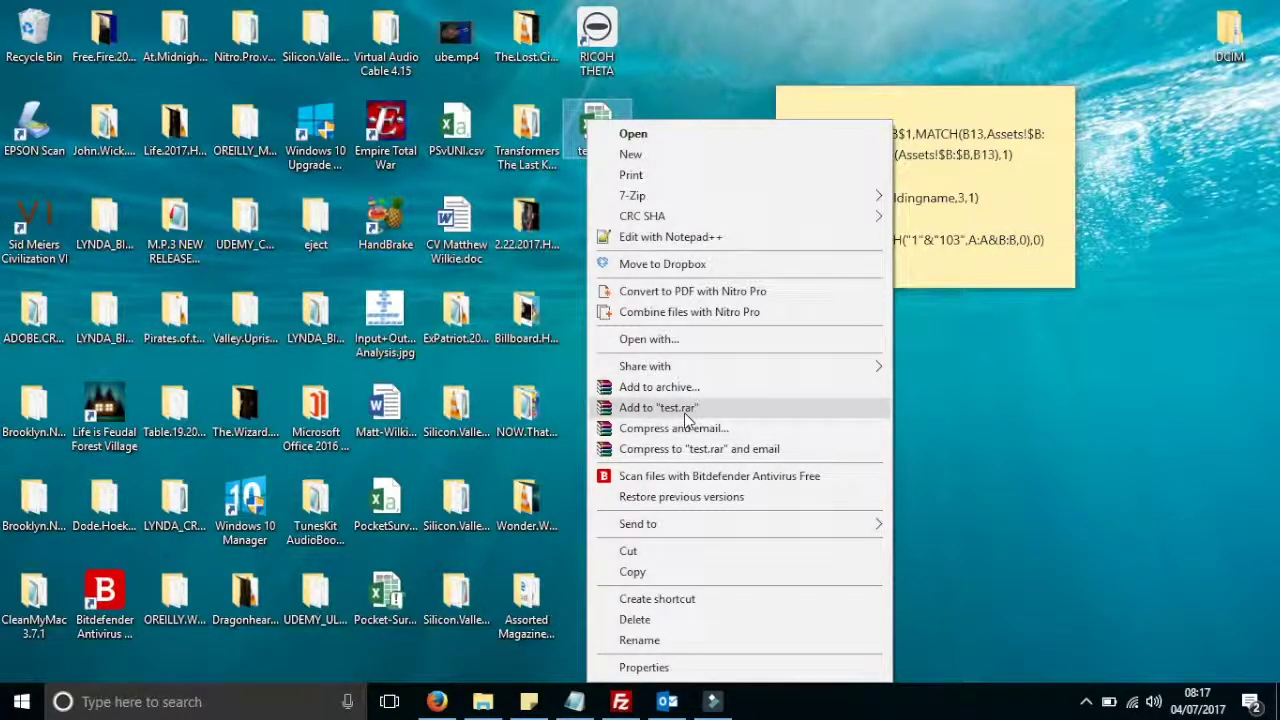
pyautogui.click(684, 339)
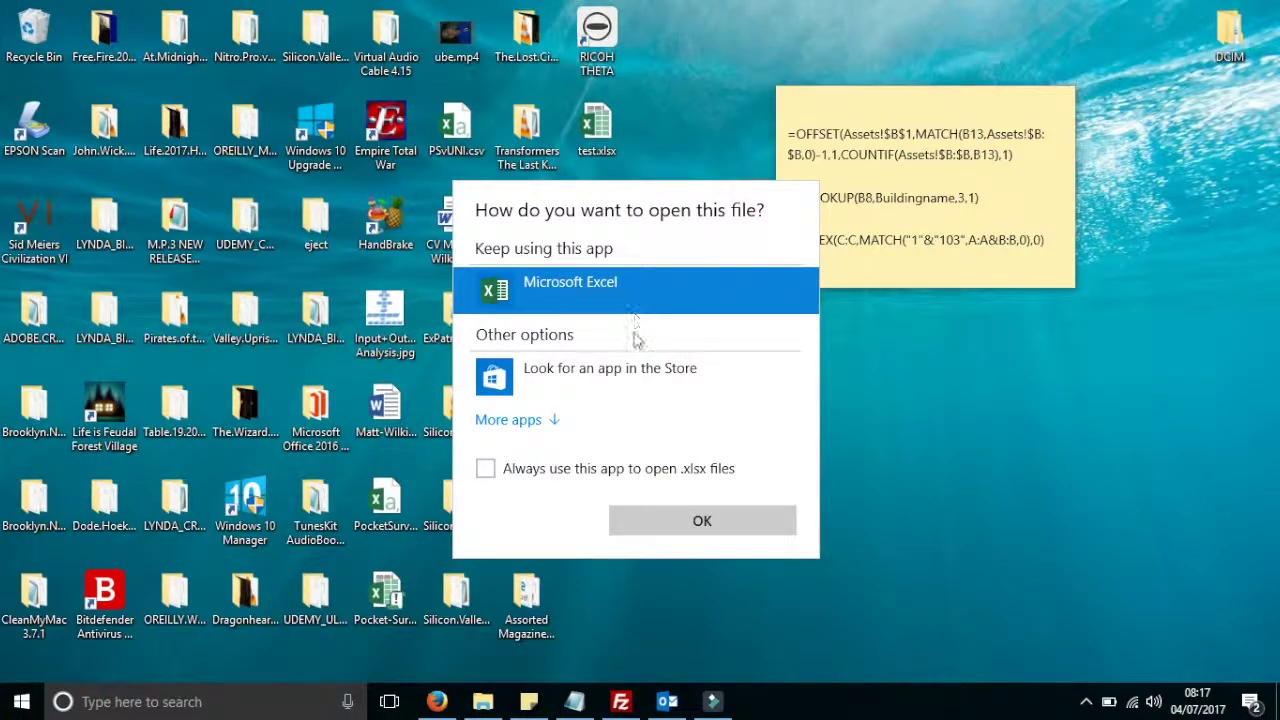
pyautogui.click(634, 385)
pyautogui.click(575, 420)
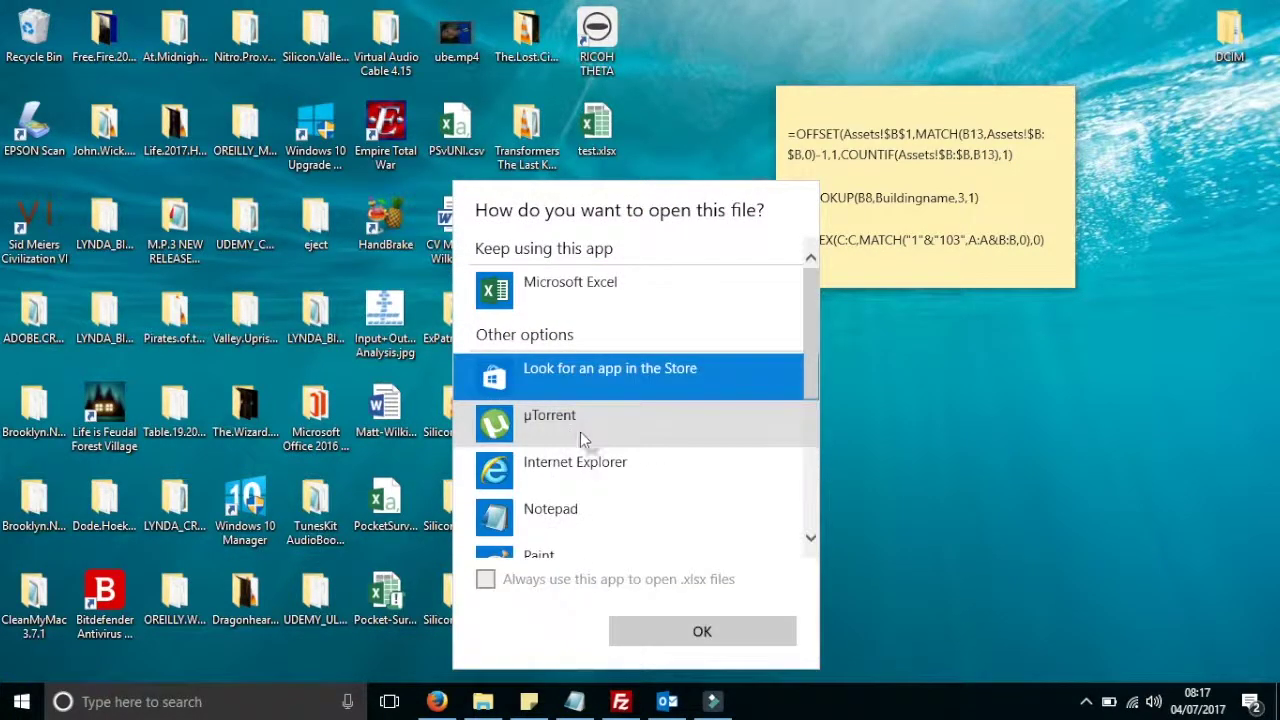
pyautogui.scroll(-3, 585, 450)
pyautogui.click(612, 505)
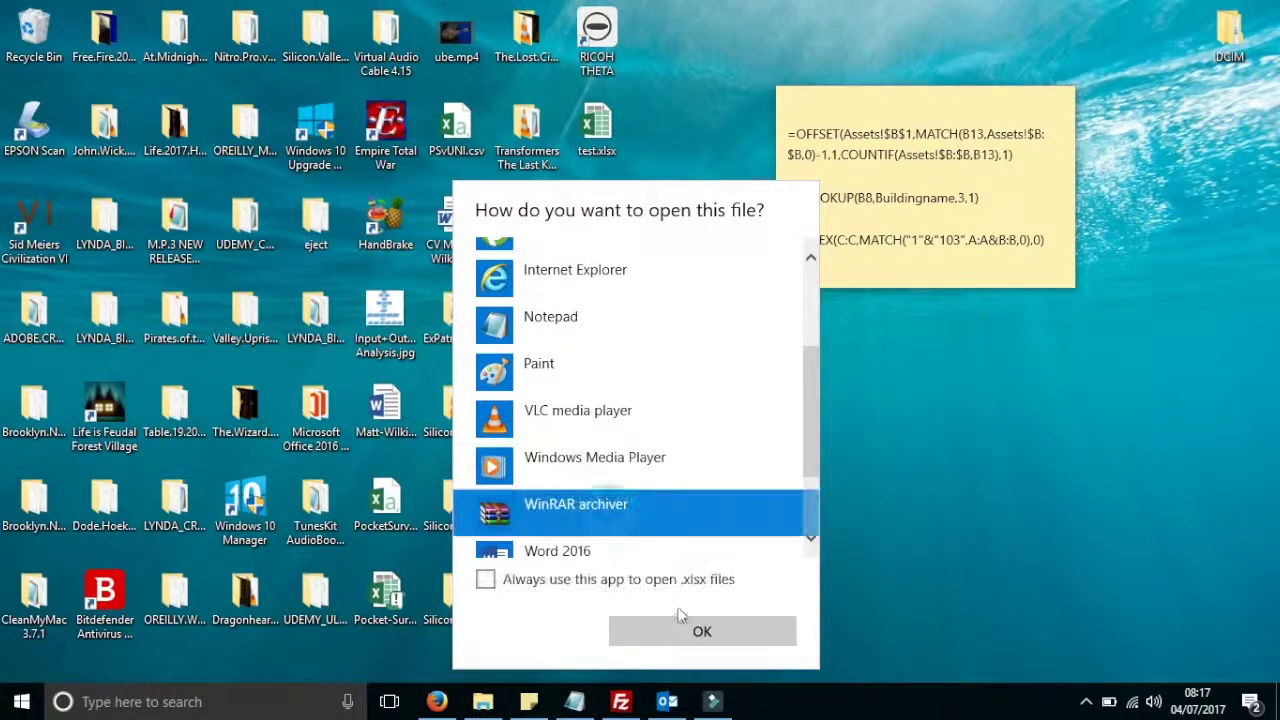
pyautogui.click(700, 632)
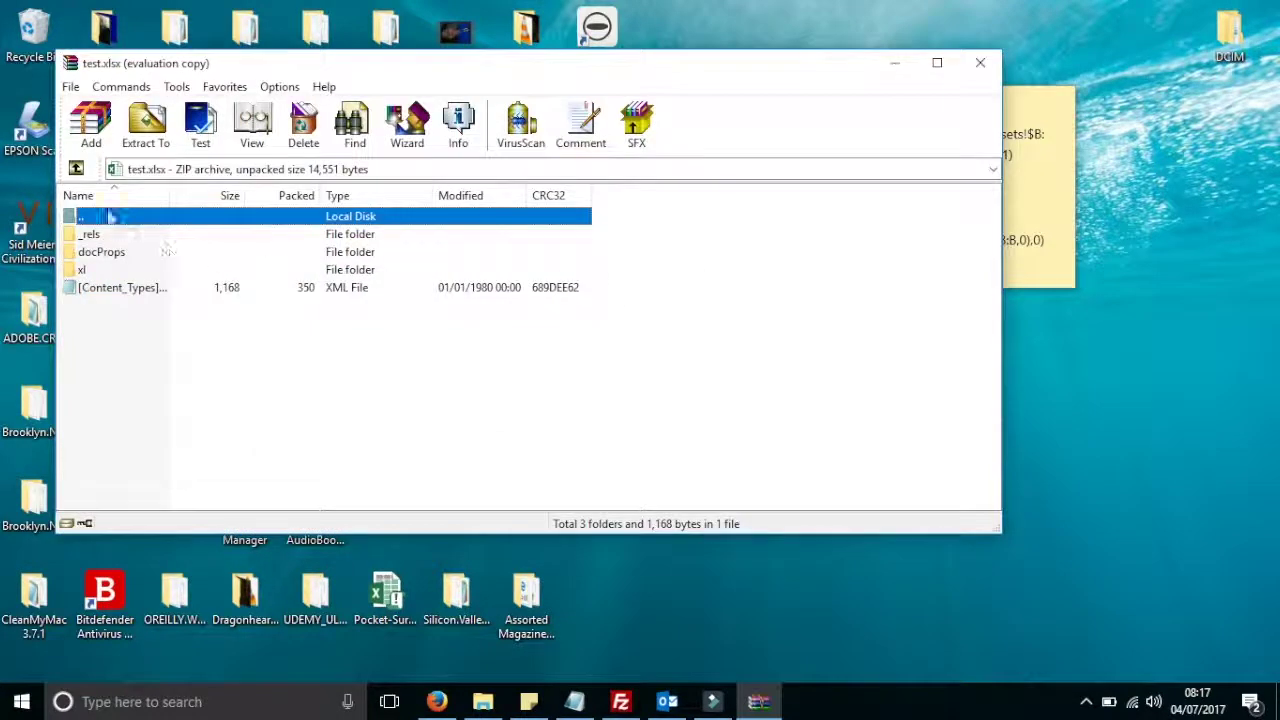
# Browse into the archive's xl\worksheets folder and open sheet1.xml
pyautogui.doubleClick(84, 270)
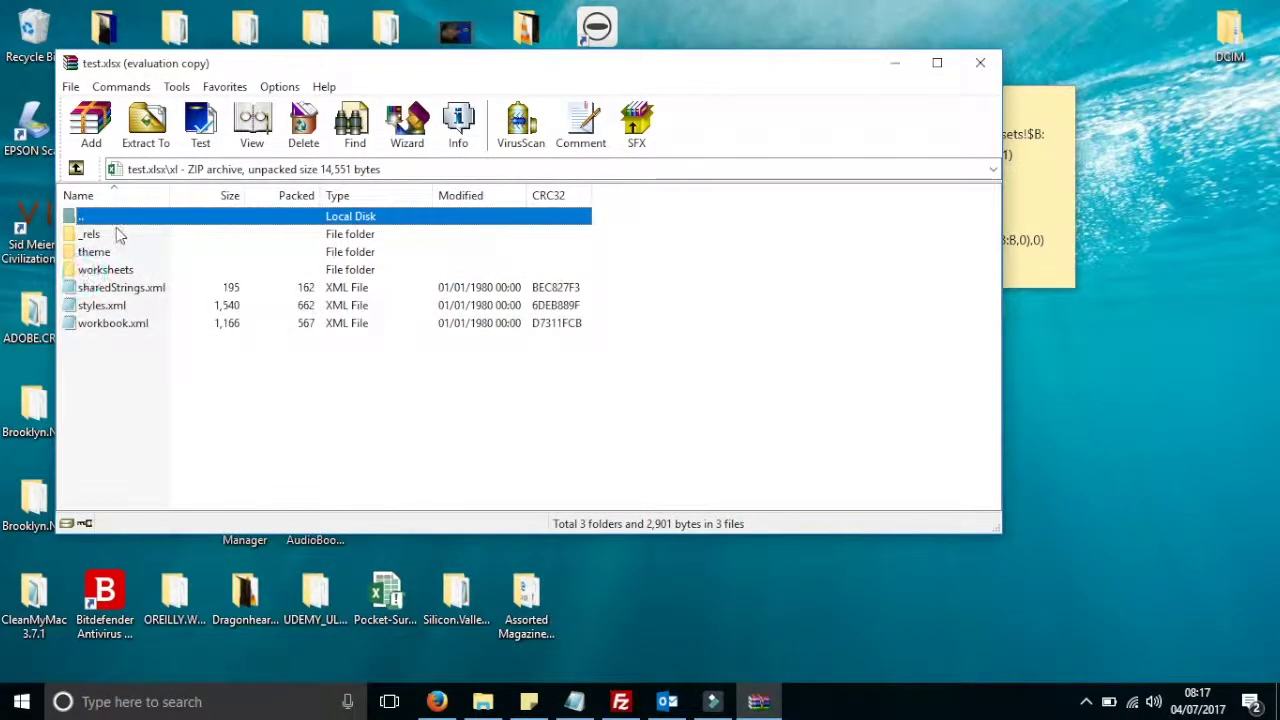
pyautogui.doubleClick(112, 270)
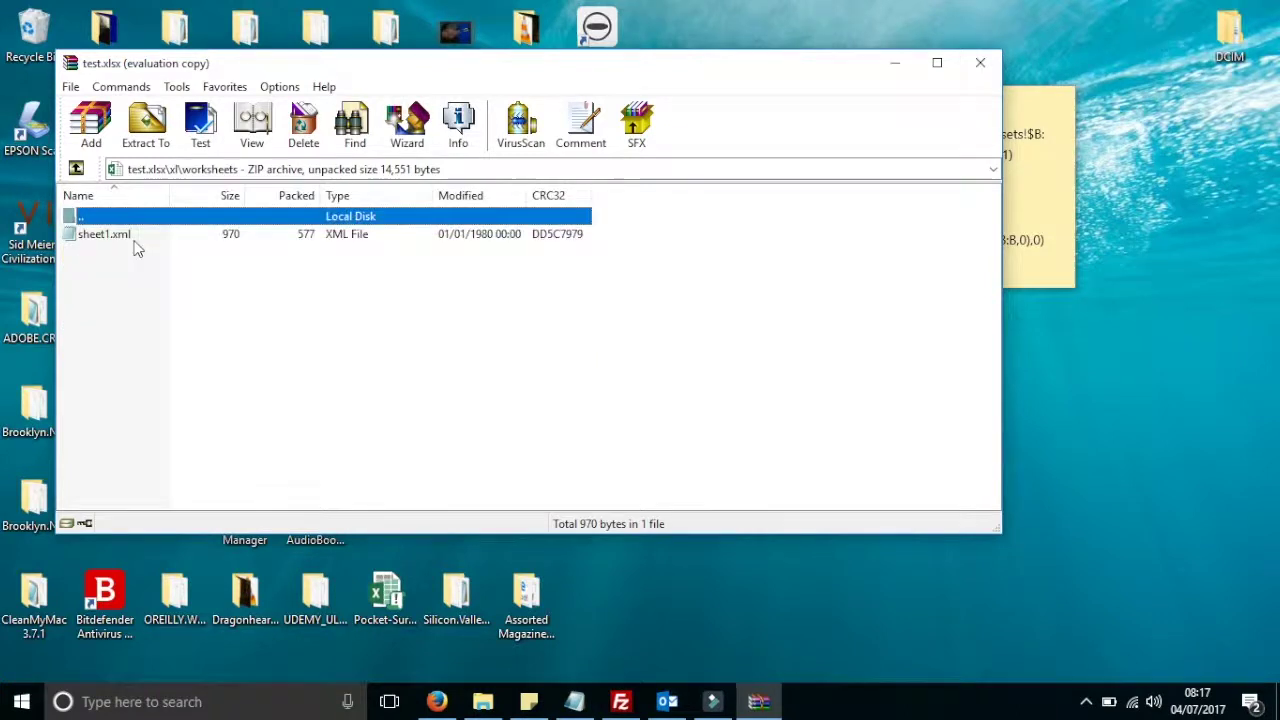
pyautogui.click(125, 236)
pyautogui.rightClick(200, 234)
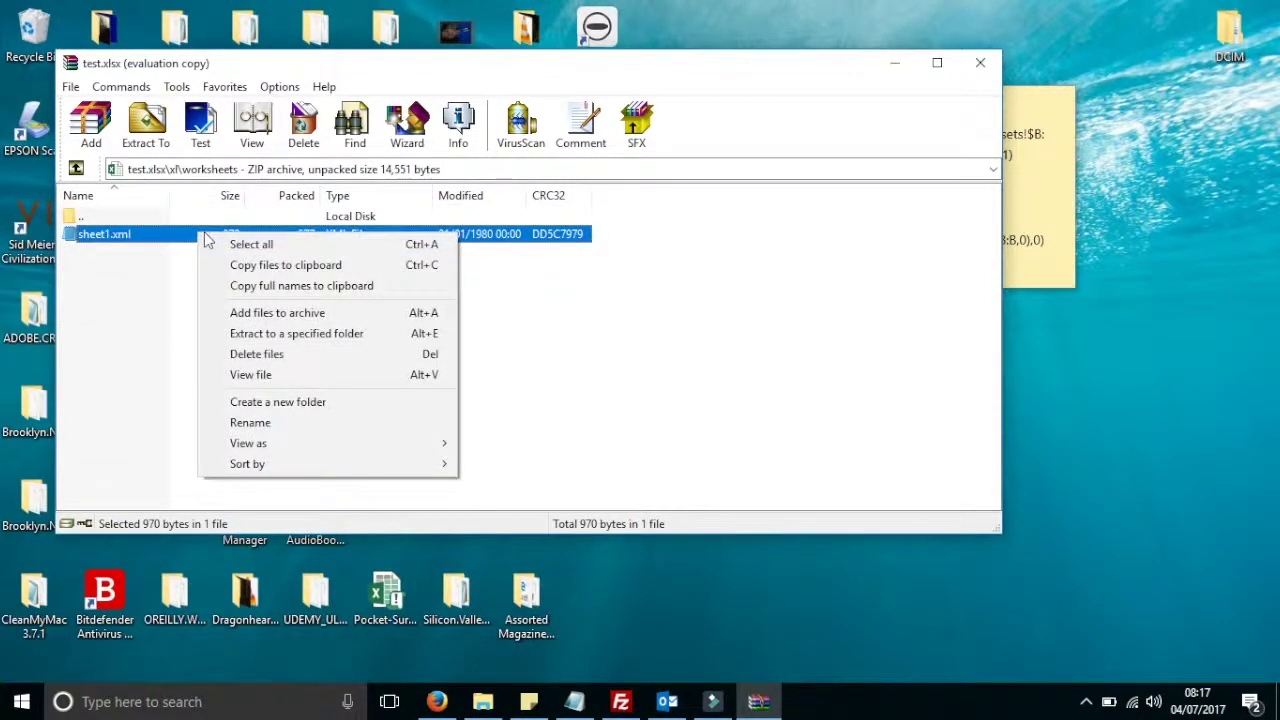
pyautogui.doubleClick(80, 238)
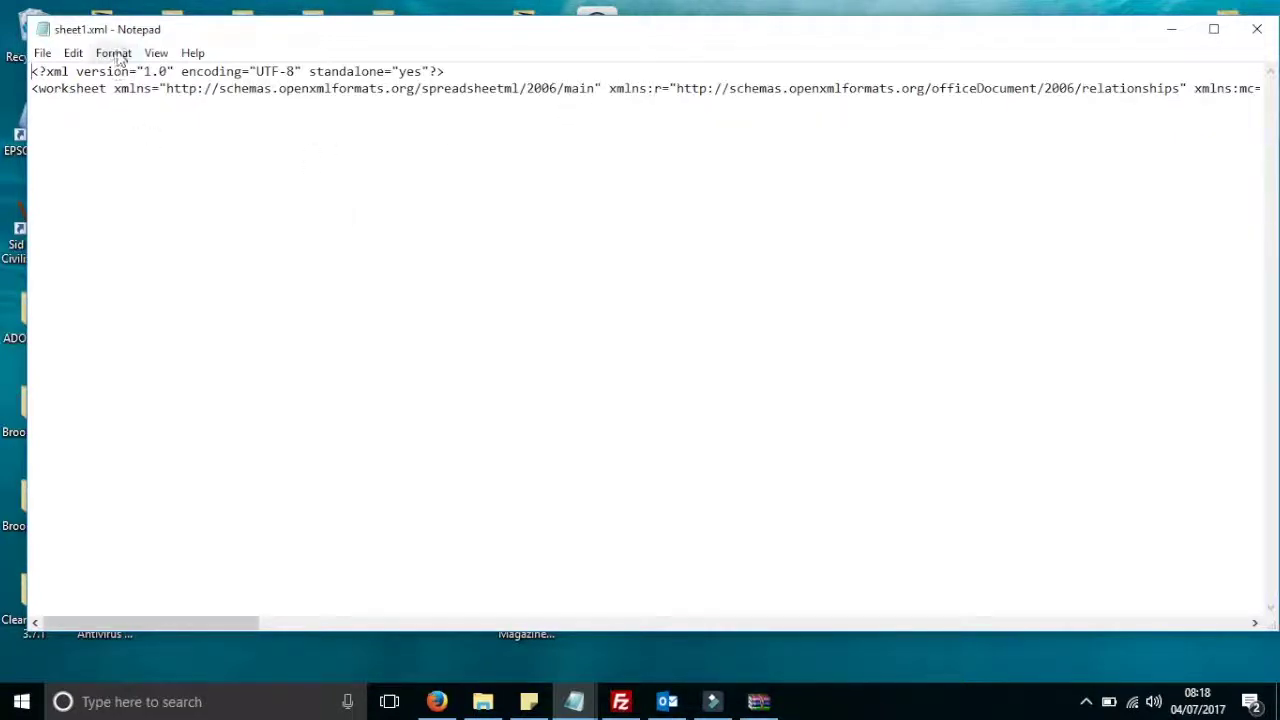
# Search sheet1.xml for 'Prote' and place the cursor after </row>, before sheetProtection
pyautogui.click(73, 53)
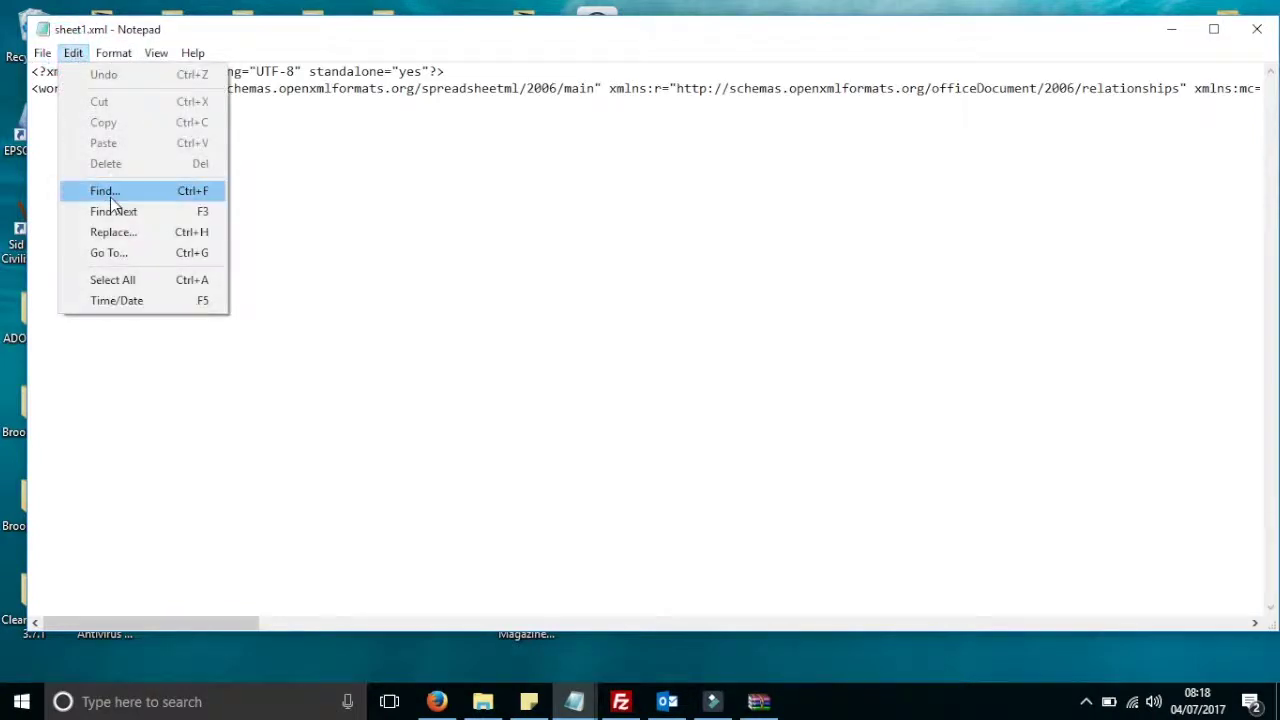
pyautogui.click(105, 190)
pyautogui.write('Protection')
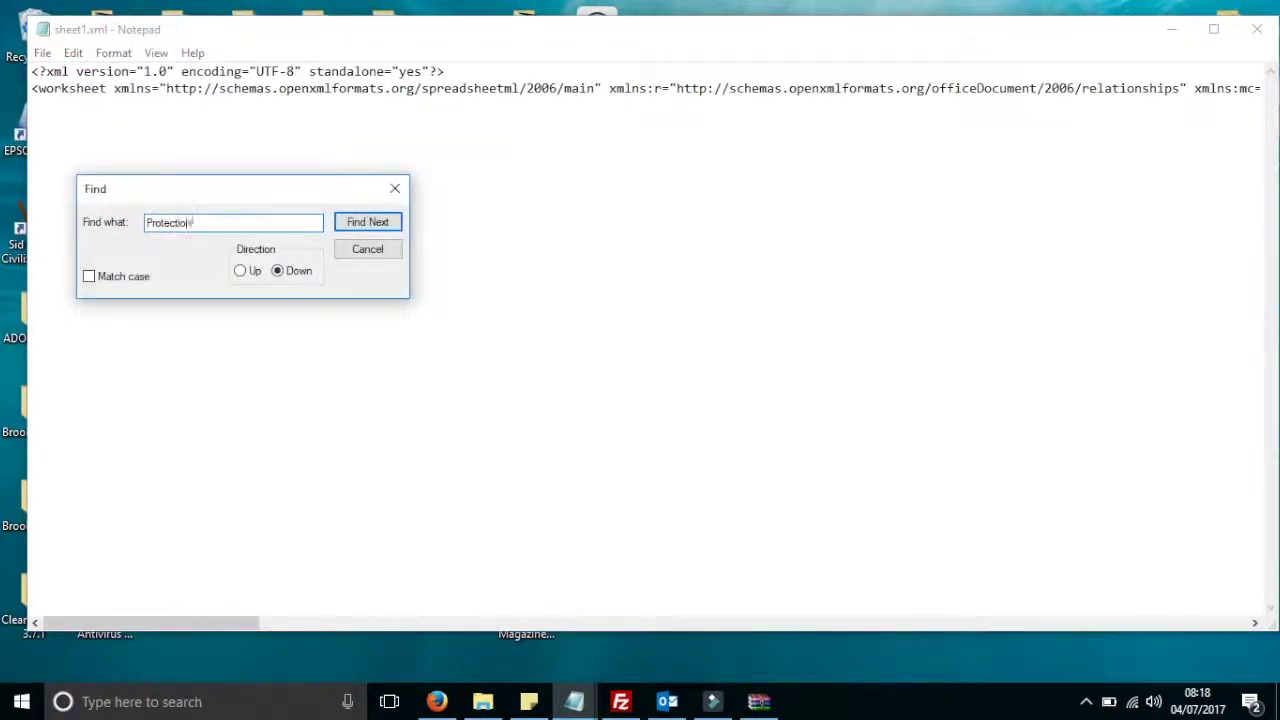
pyautogui.press('Return')
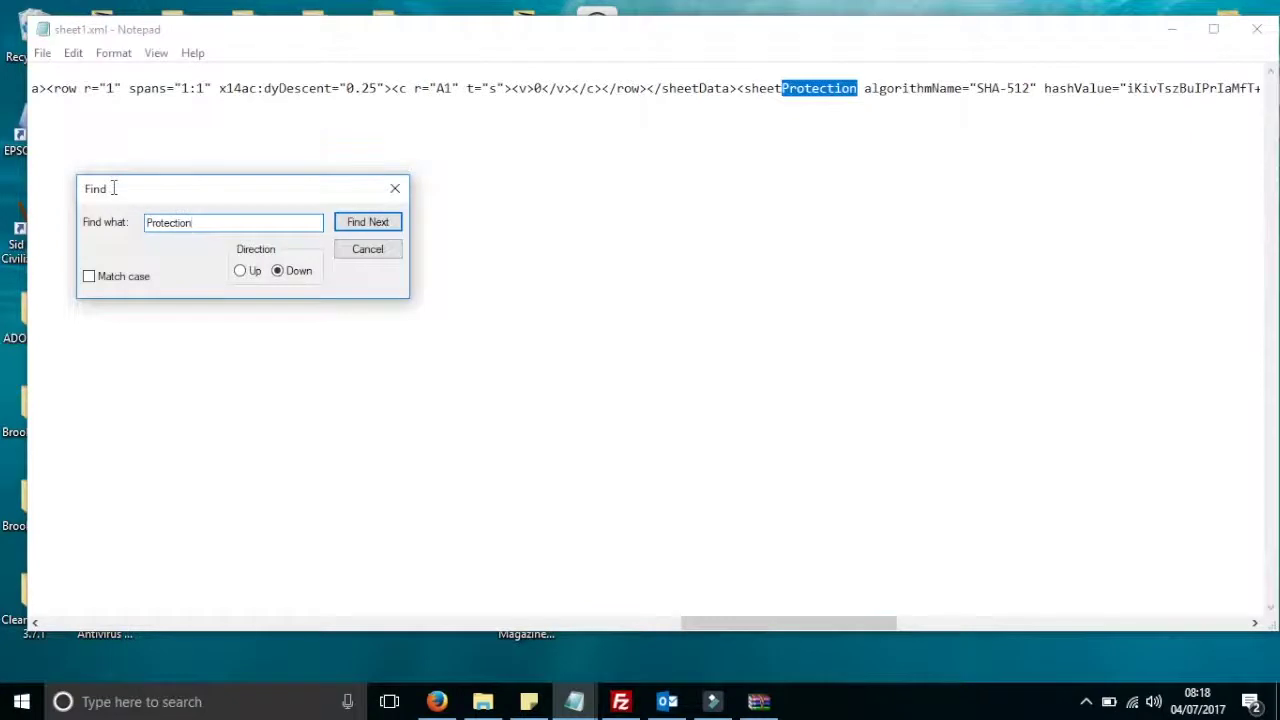
pyautogui.click(394, 189)
pyautogui.click(647, 88)
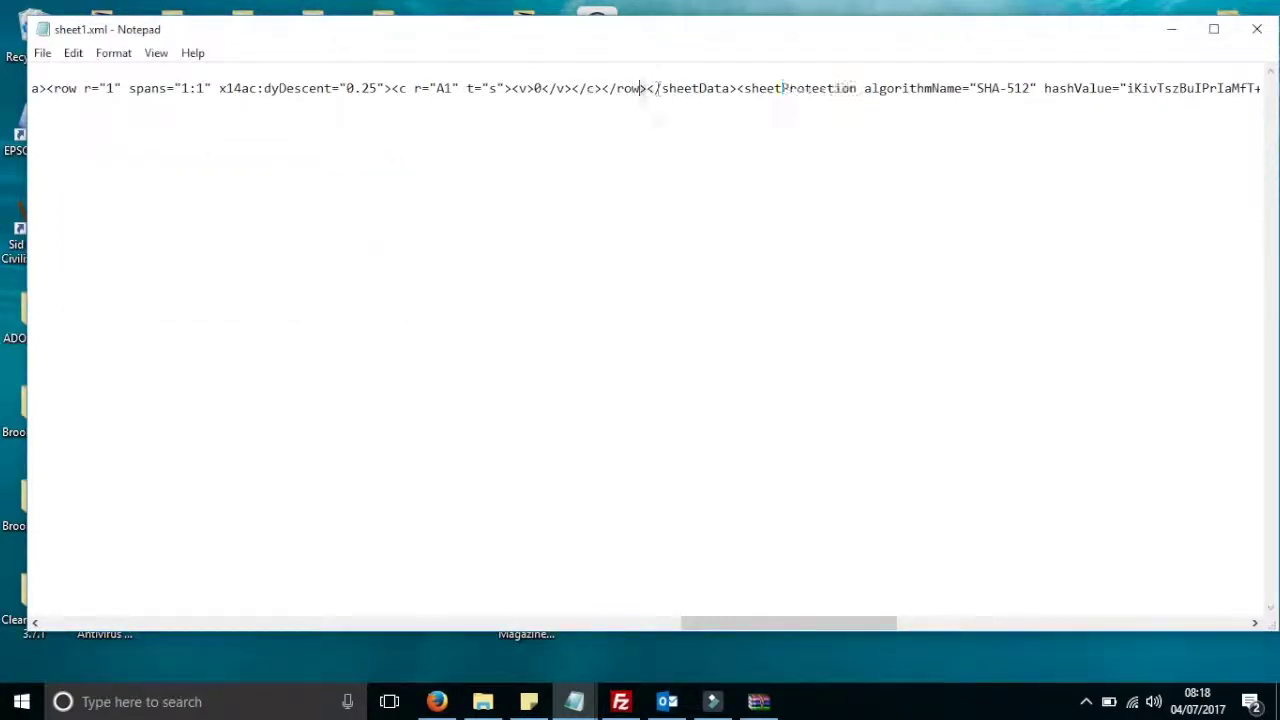
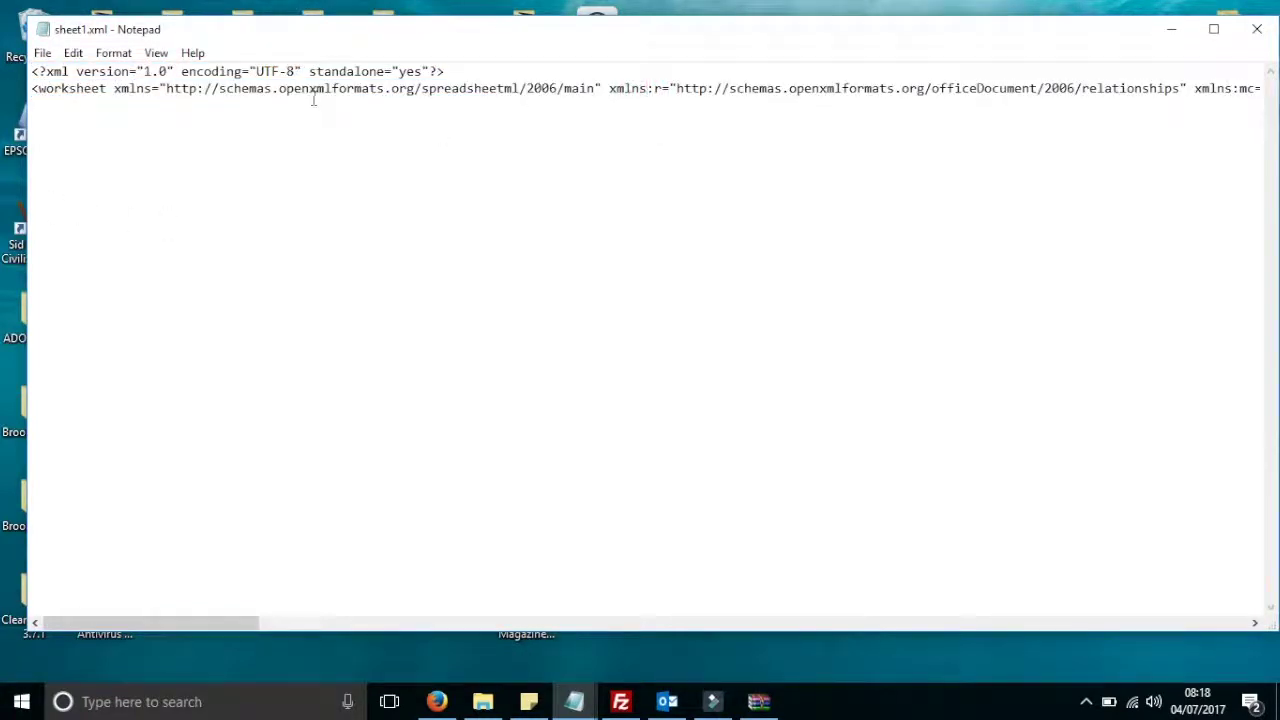
# Open Notepad's Edit menu to start searching sheet1.xml for the word 'Protection'
pyautogui.click(73, 53)
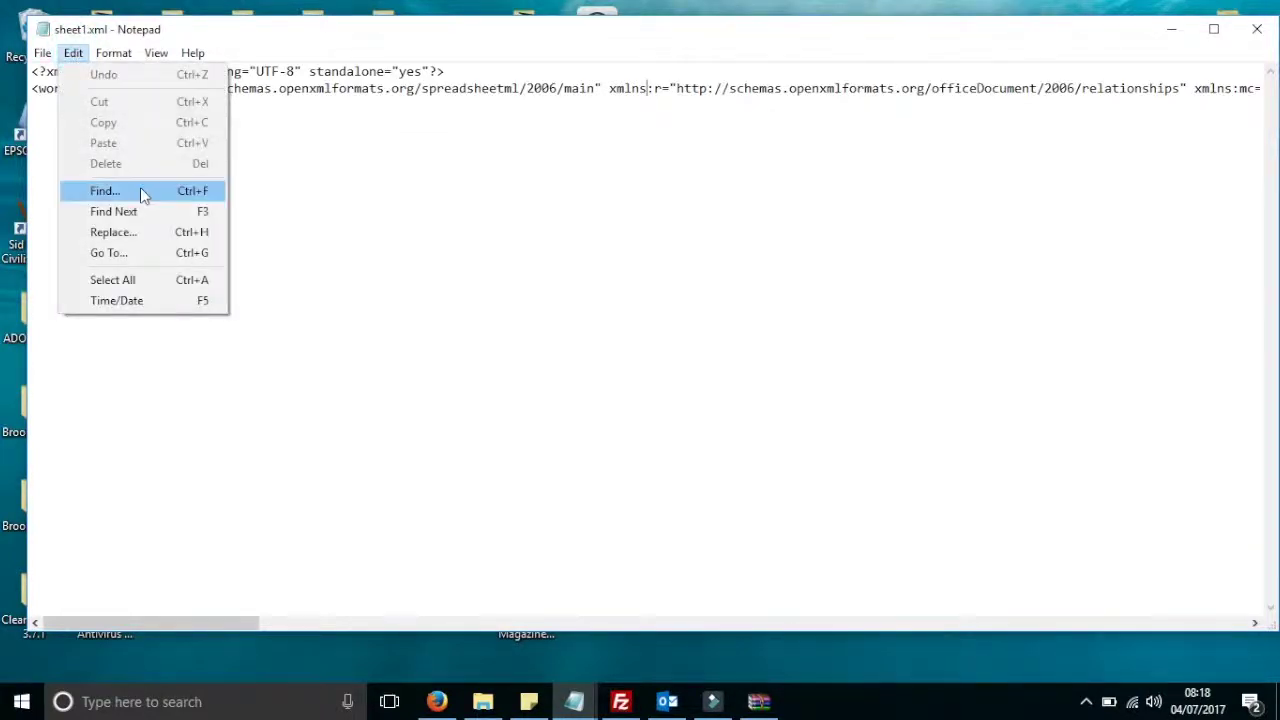
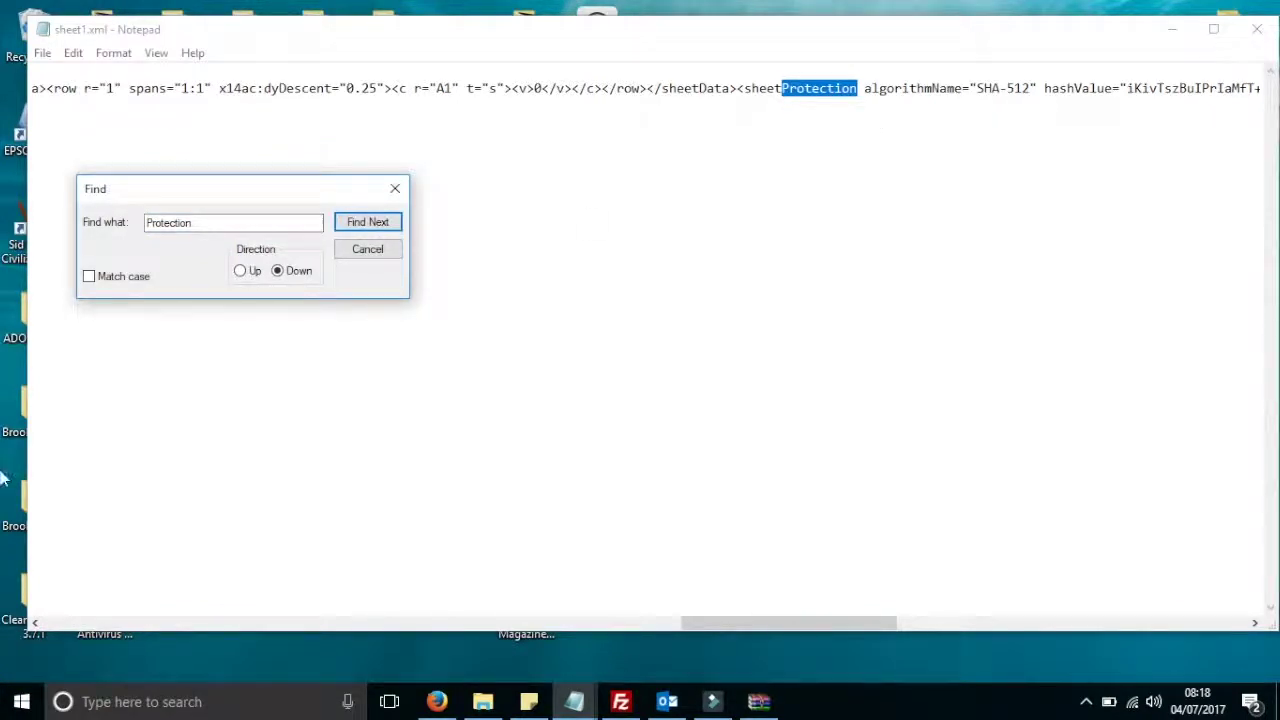
# Close the Find dialog once the sheetProtection tag in sheet1.xml is located
pyautogui.click(394, 189)
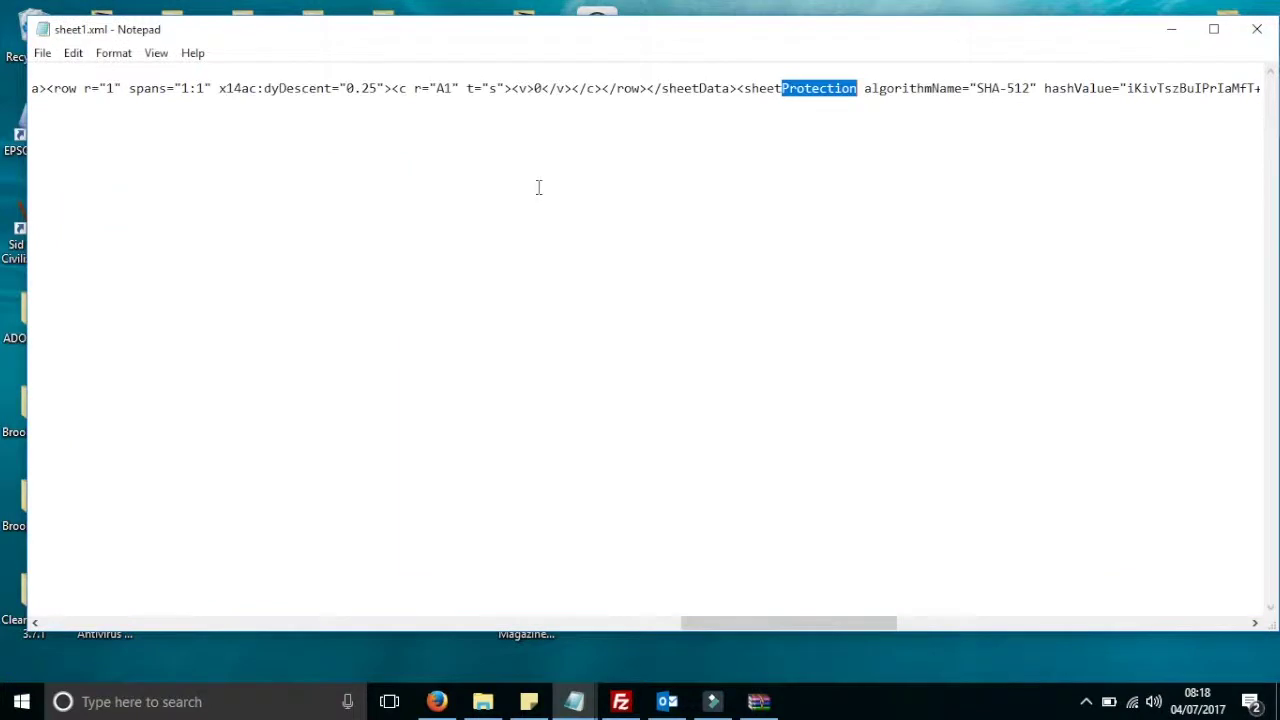
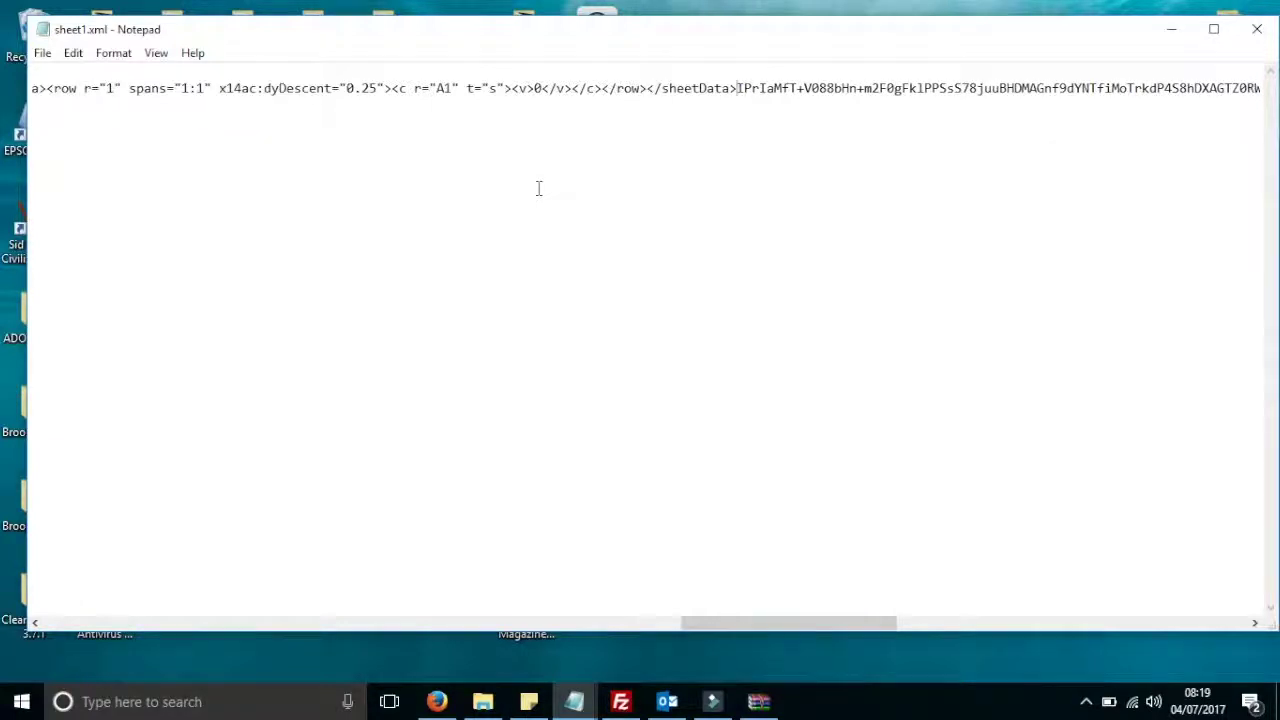
# Select the encoded algorithmName="SHA-512" text immediately after </sheetData> for removal
pyautogui.moveTo(1113, 88); pyautogui.dragTo(812, 89)
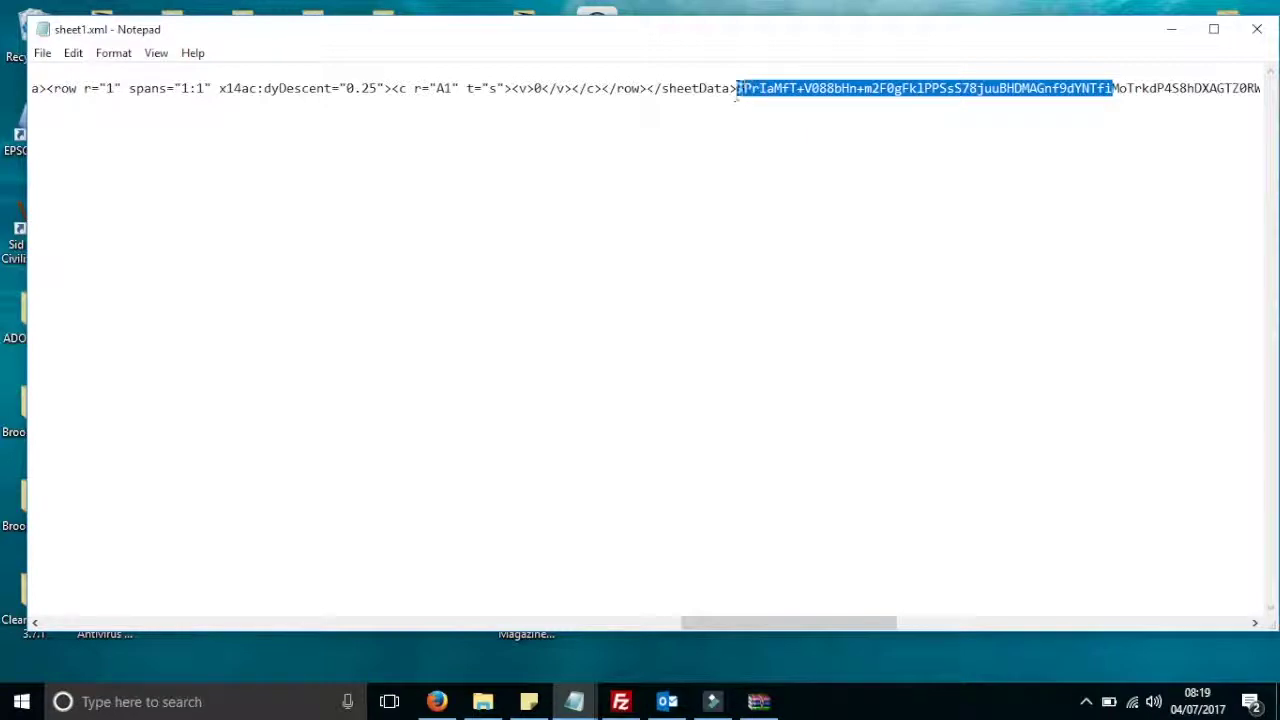
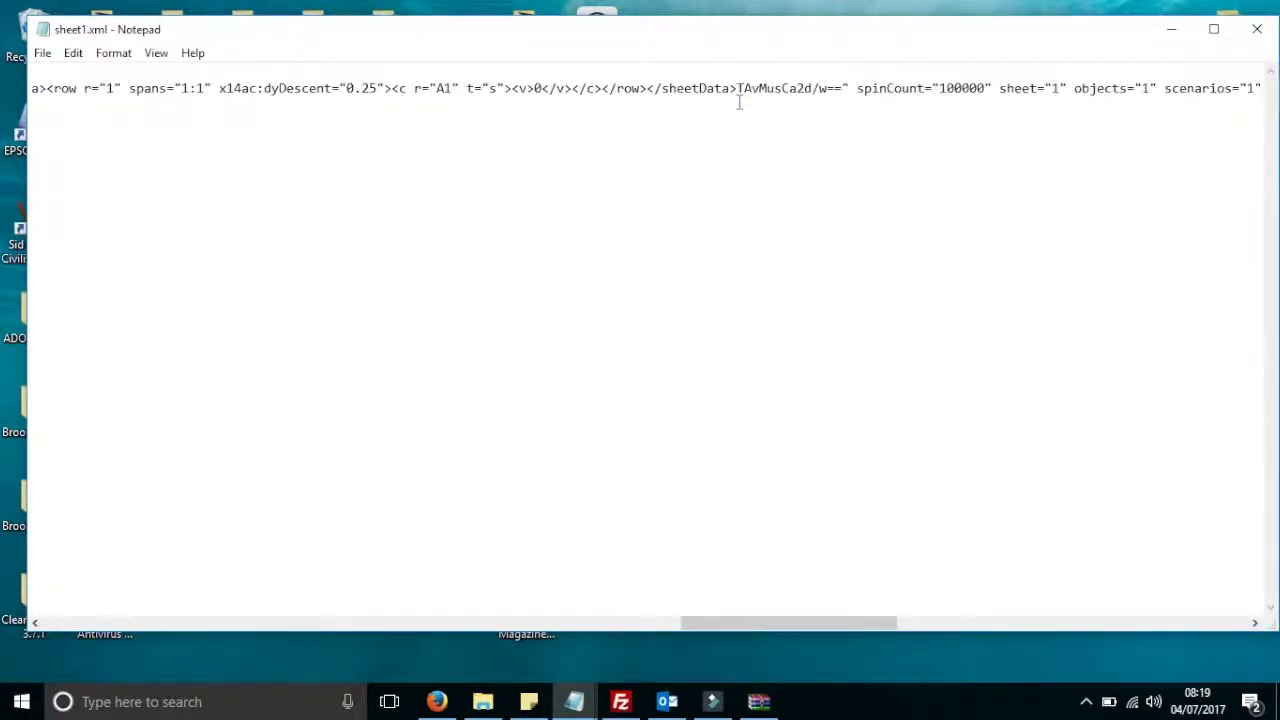
# Select the leftover protection hash text after </sheetData> through sheet="1" for deletion
pyautogui.moveTo(1068, 88); pyautogui.dragTo(766, 90)
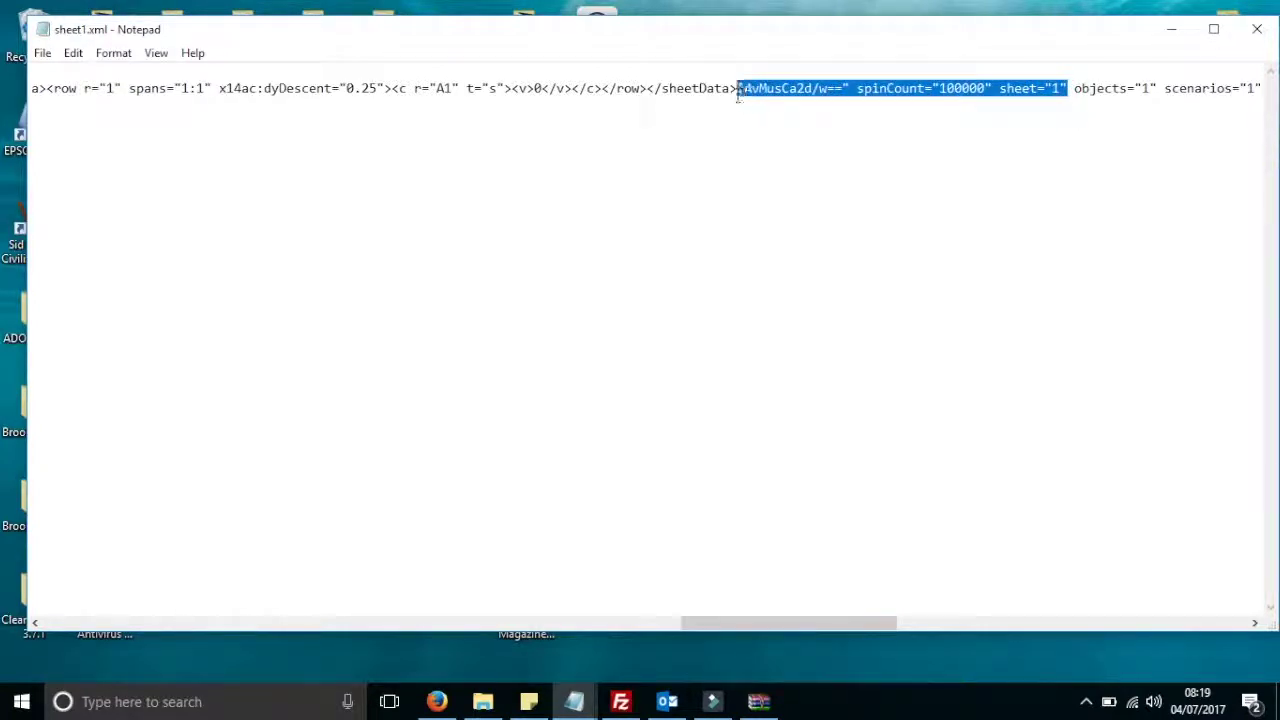
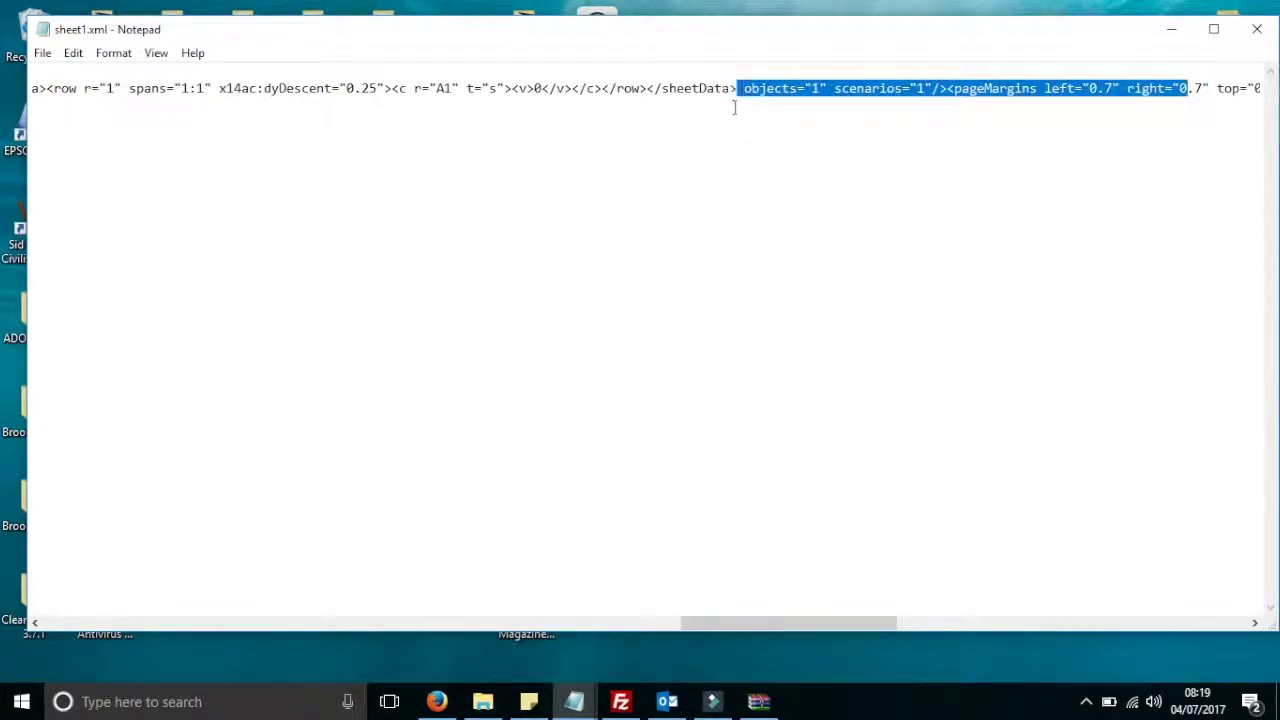
# Delete the sheetProtection tag and the pageMargins tag that follow sheetData
pyautogui.press('Delete')
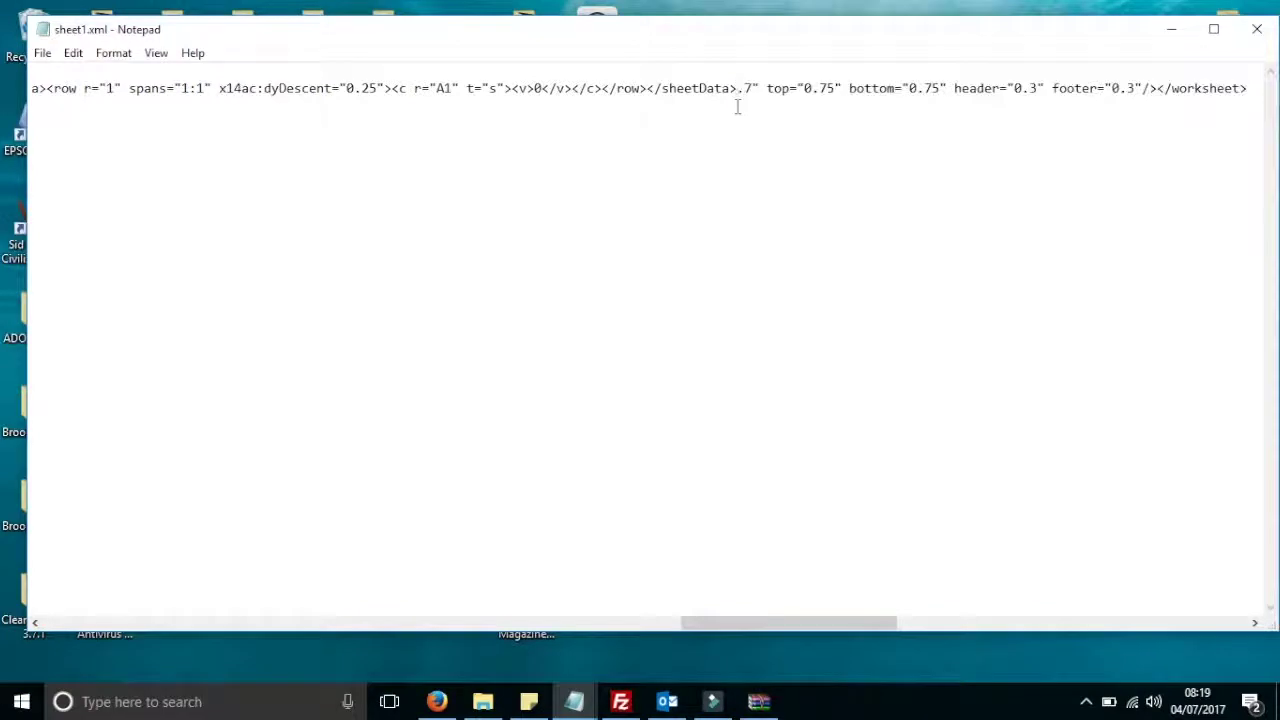
pyautogui.moveTo(1159, 90); pyautogui.dragTo(731, 97)
pyautogui.click(1157, 90)
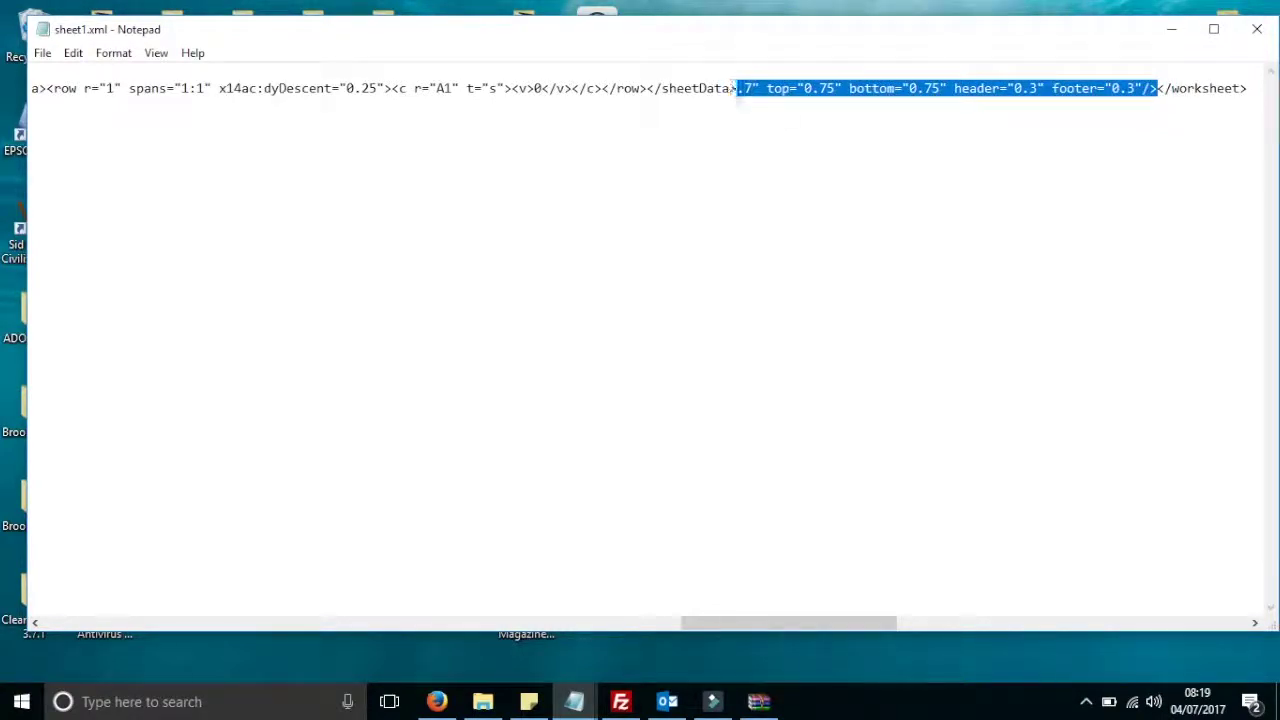
pyautogui.press('Delete')
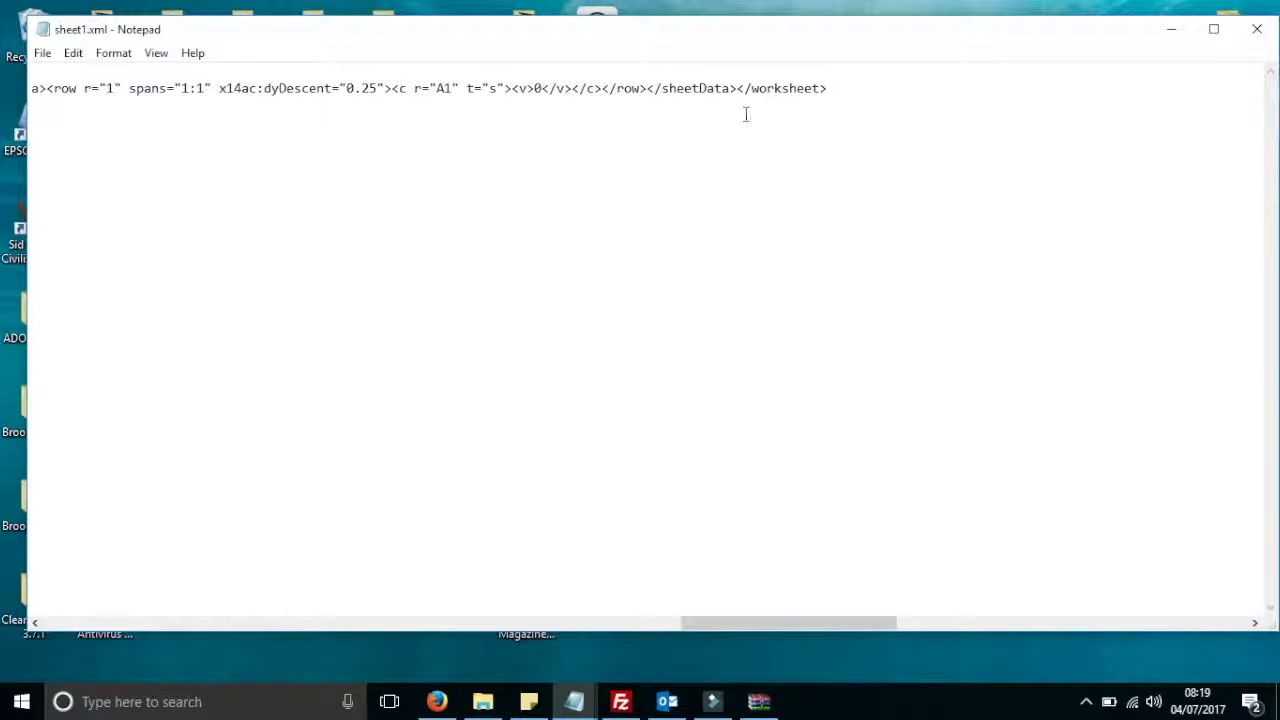
# Save sheet1.xml, close Notepad, accept updating it inside test.xlsx, and close WinRAR
pyautogui.click(42, 53)
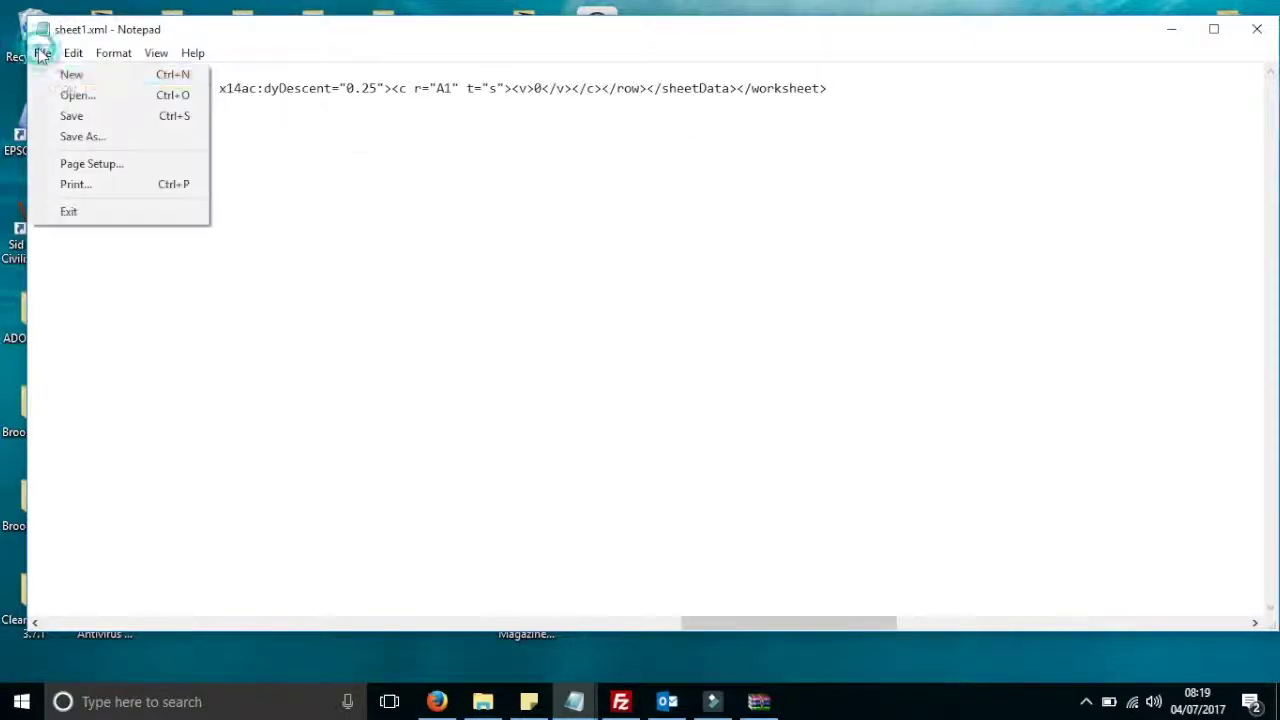
pyautogui.click(80, 116)
pyautogui.click(1257, 28)
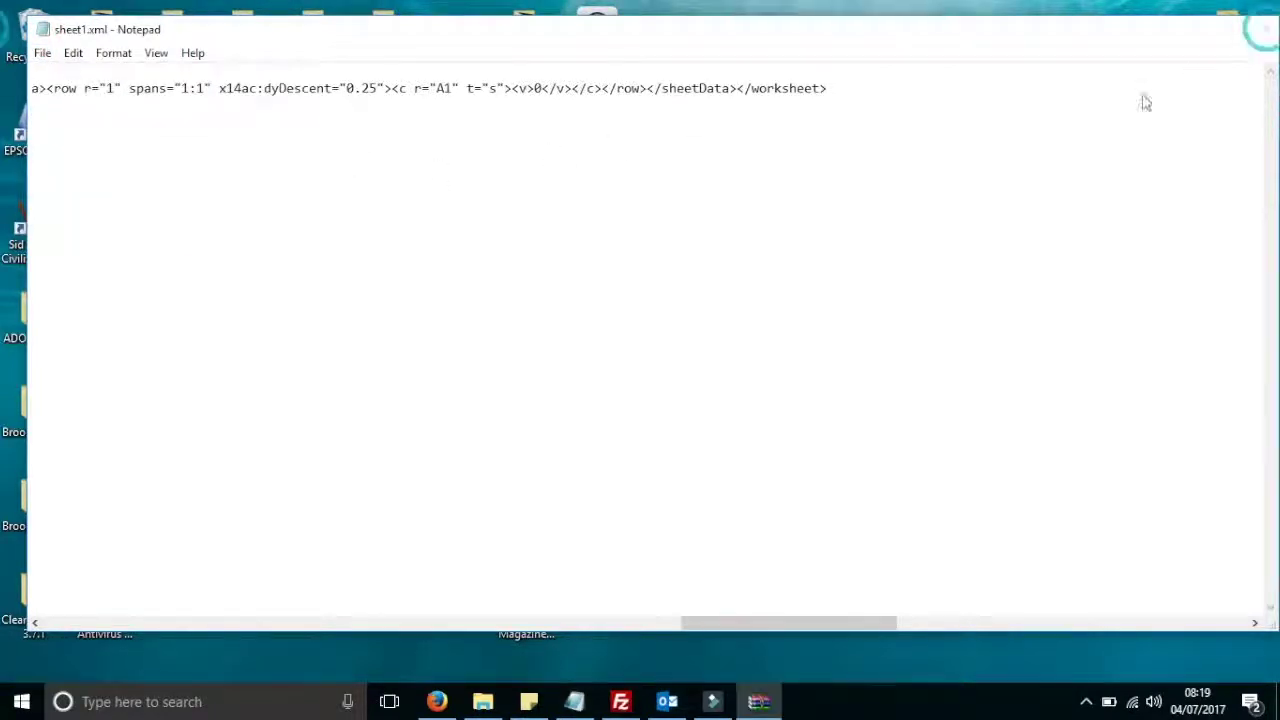
pyautogui.click(566, 417)
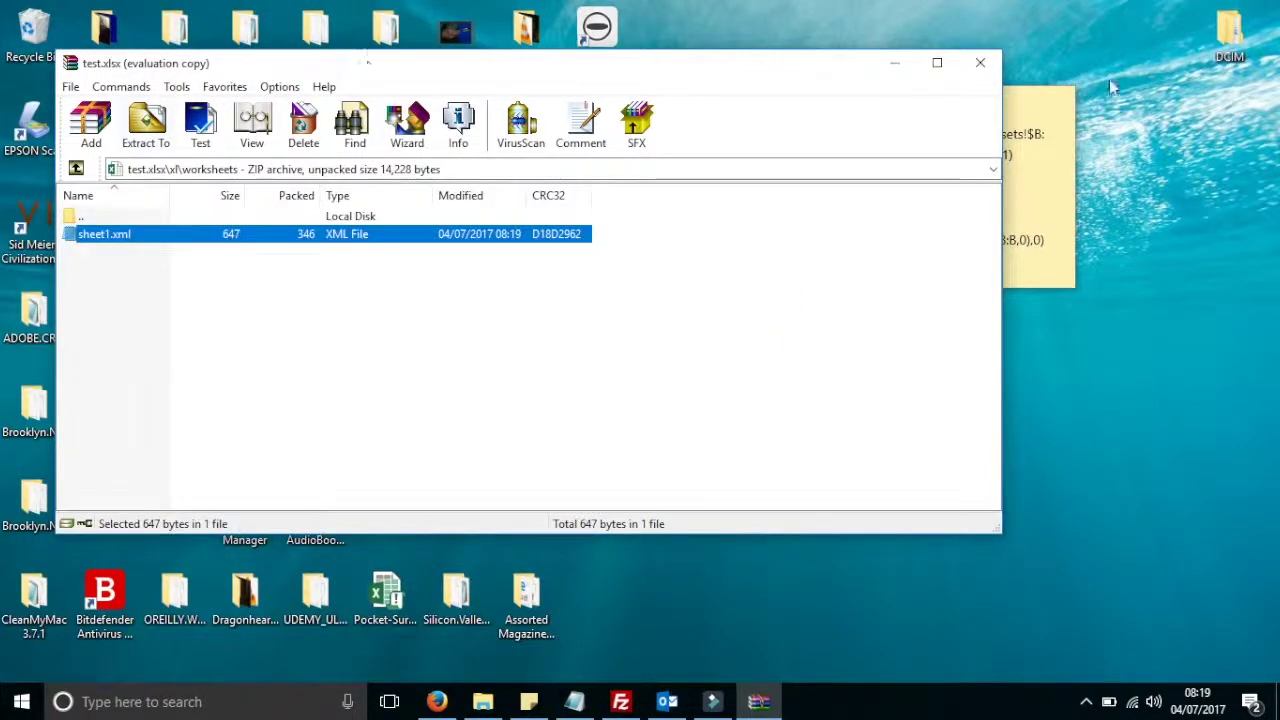
pyautogui.click(976, 66)
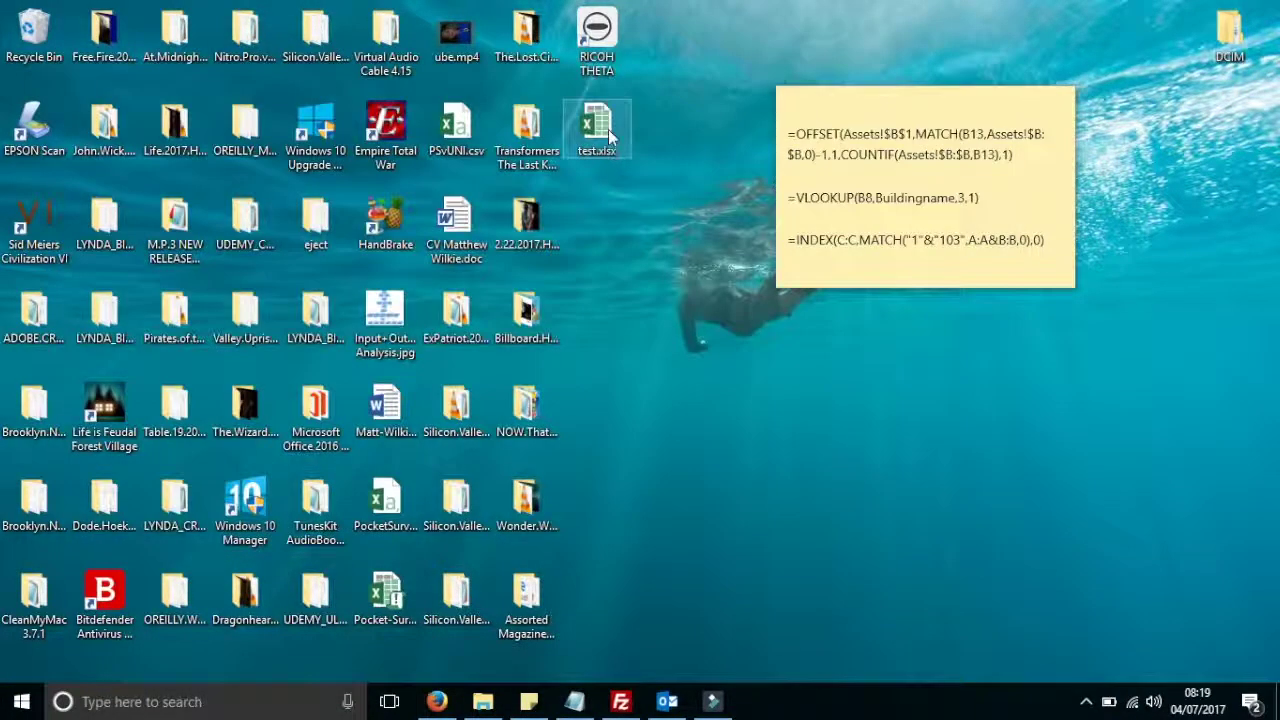
# Launch test.xlsx in Excel and close the Office activation notice
pyautogui.doubleClick(608, 129)
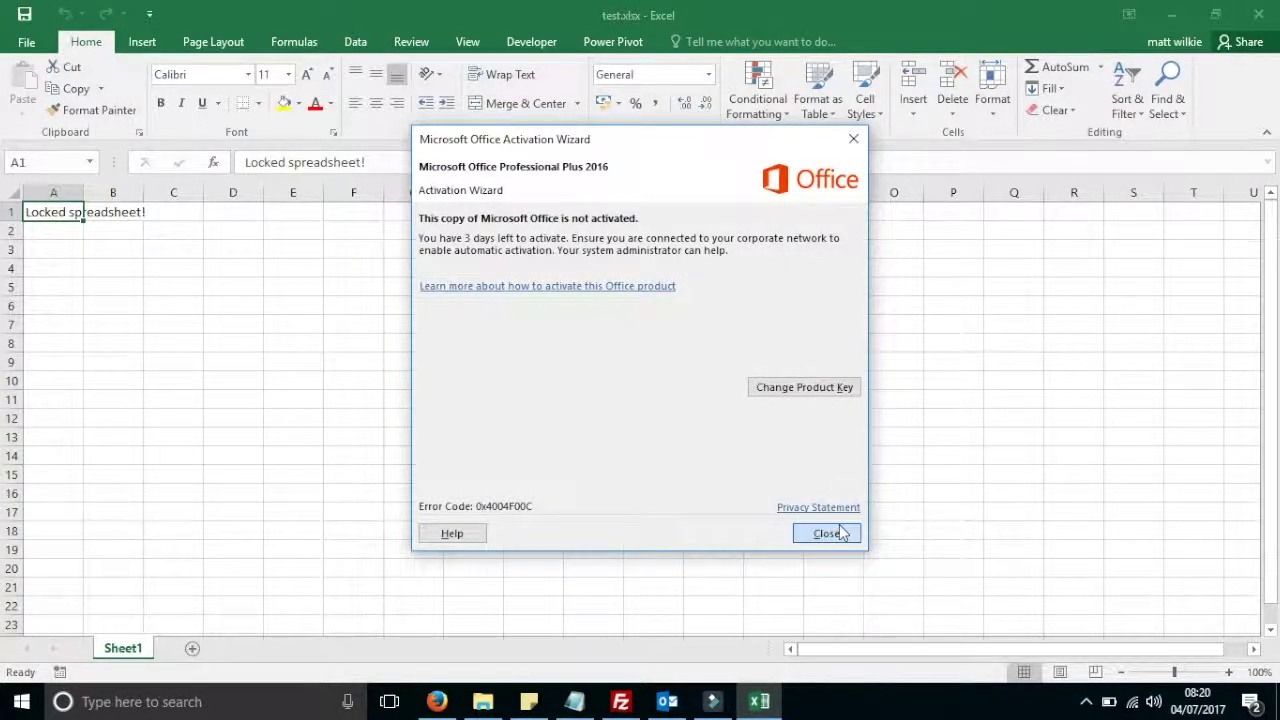
pyautogui.click(840, 533)
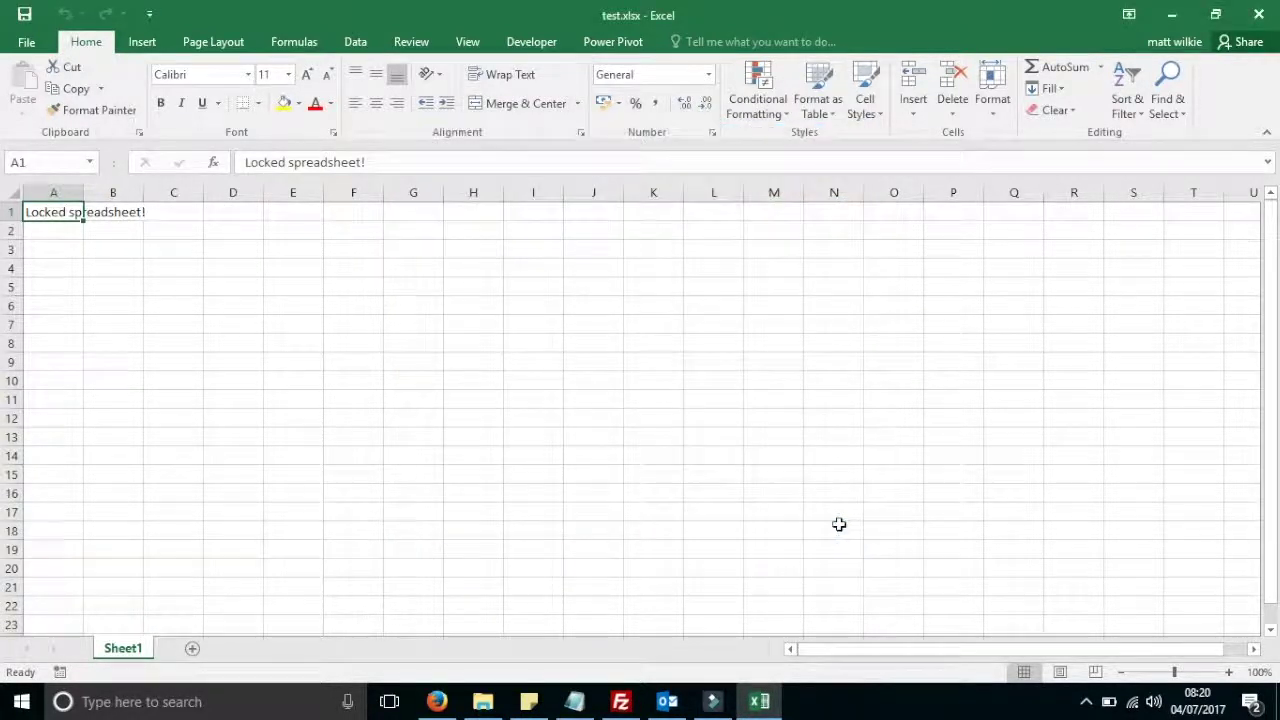
# Confirm the Sheet1 tab menu offers Protect Sheet, then close Excel
pyautogui.rightClick(113, 652)
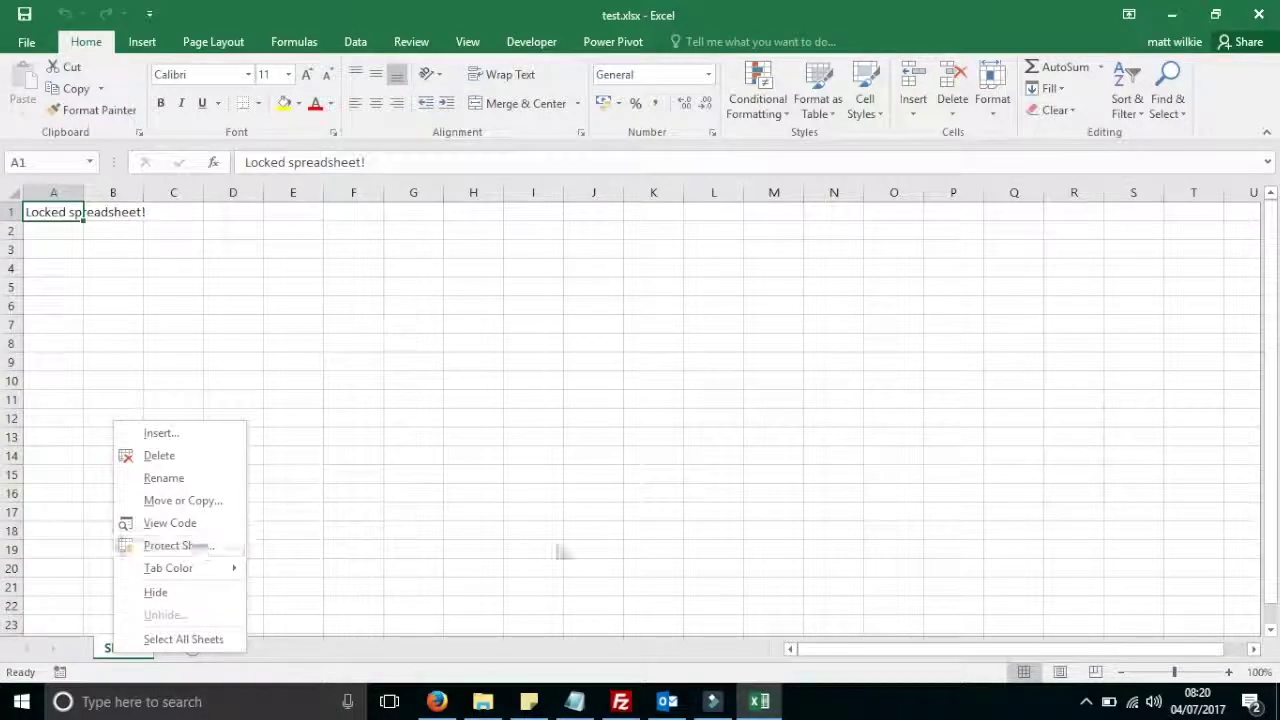
pyautogui.click(416, 434)
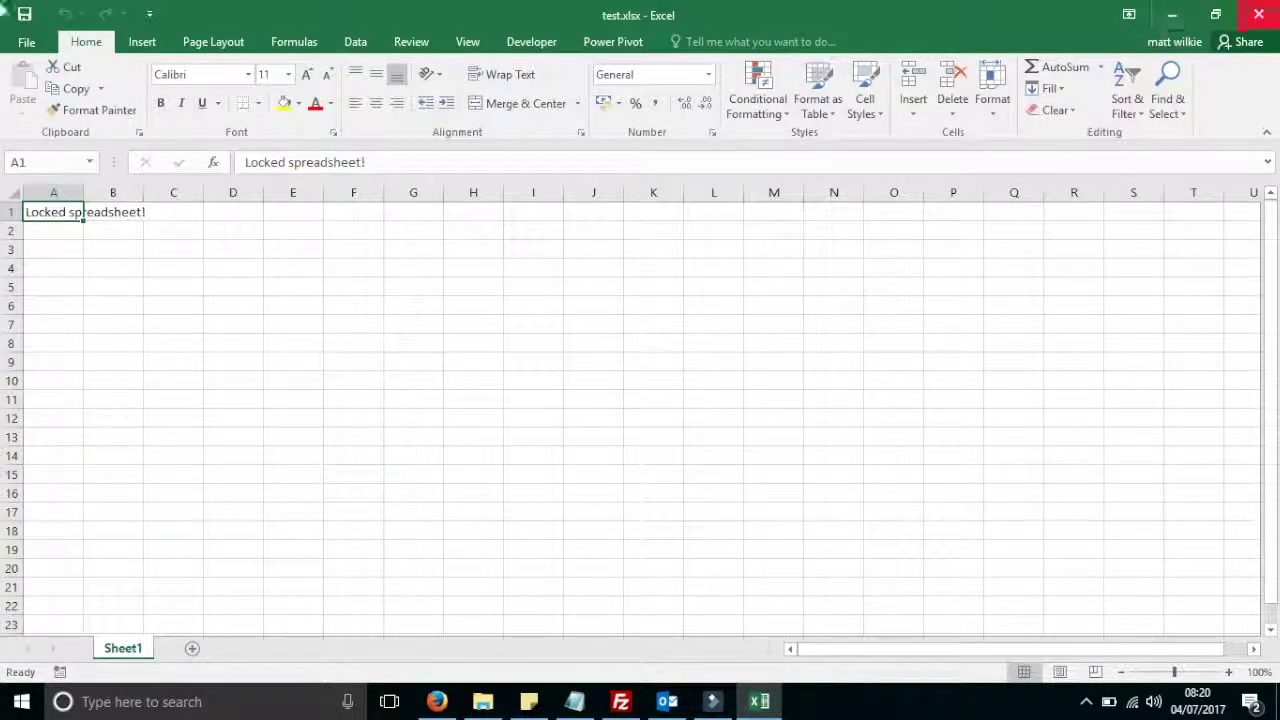
pyautogui.click(1258, 14)
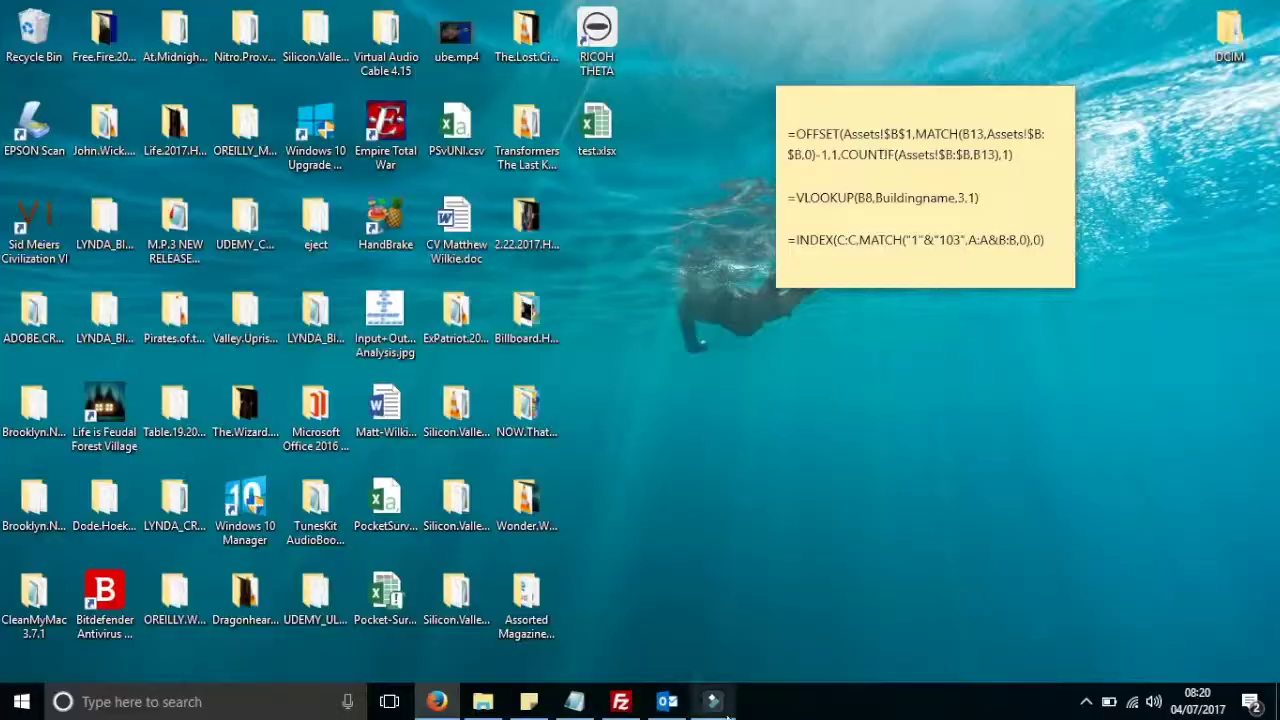